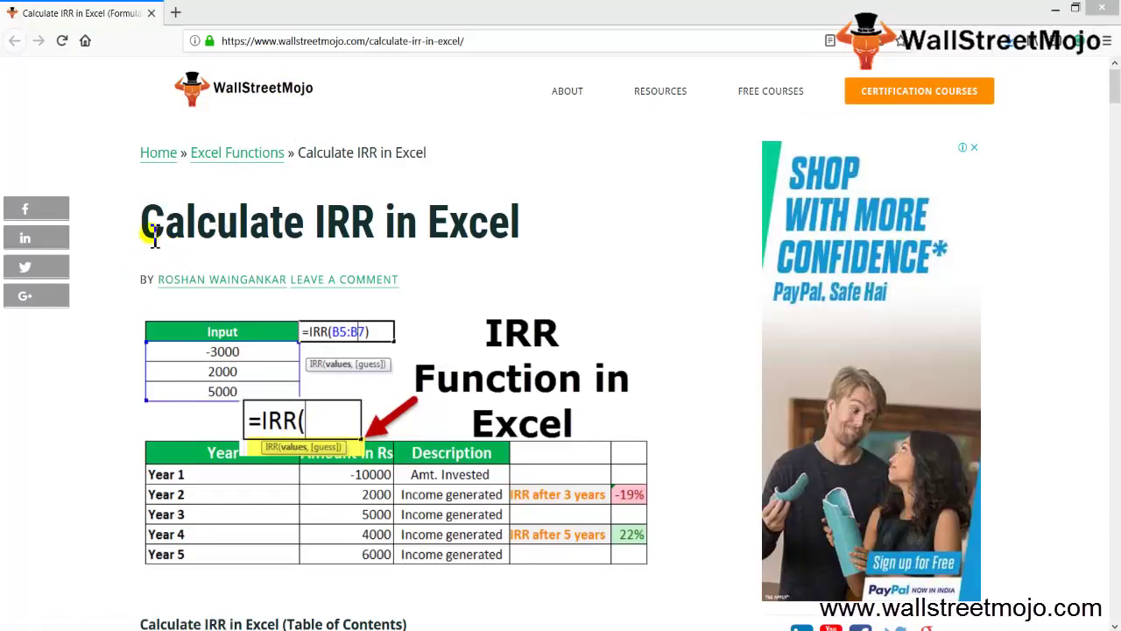
# - Highlight the 'Calculate IRR in Excel' article title on the WallStreetMojo page
pyautogui.moveTo(150, 223); pyautogui.dragTo(528, 225)
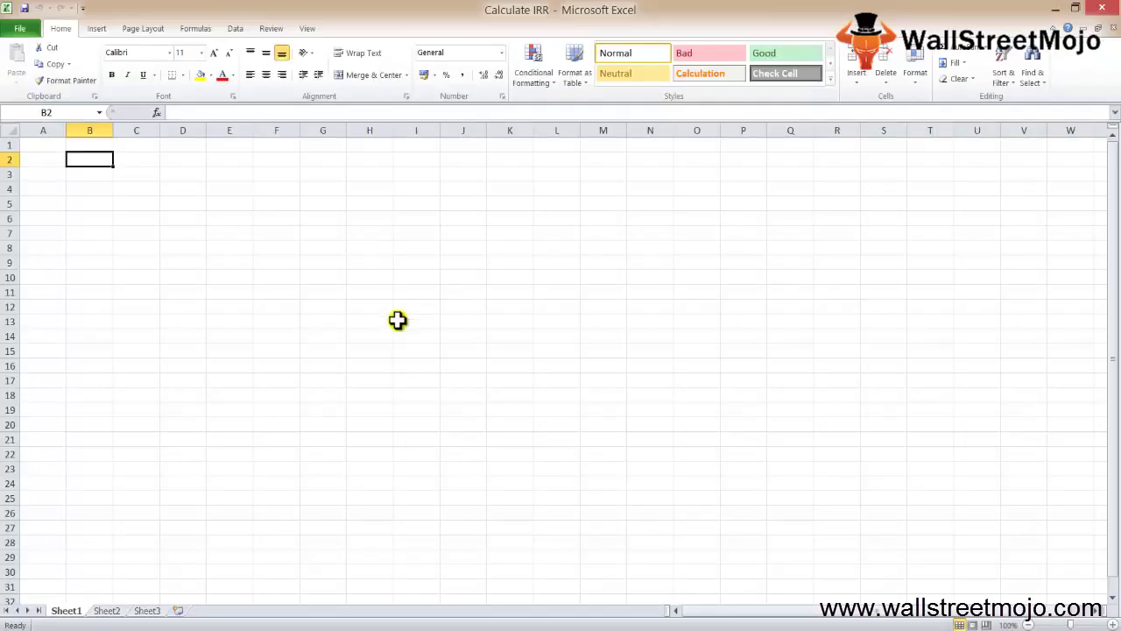
# - Enter 'Internal rate of return' in E7 and 'Financial Functions in' in E9
pyautogui.click(221, 233)
pyautogui.write('Internal rate ')
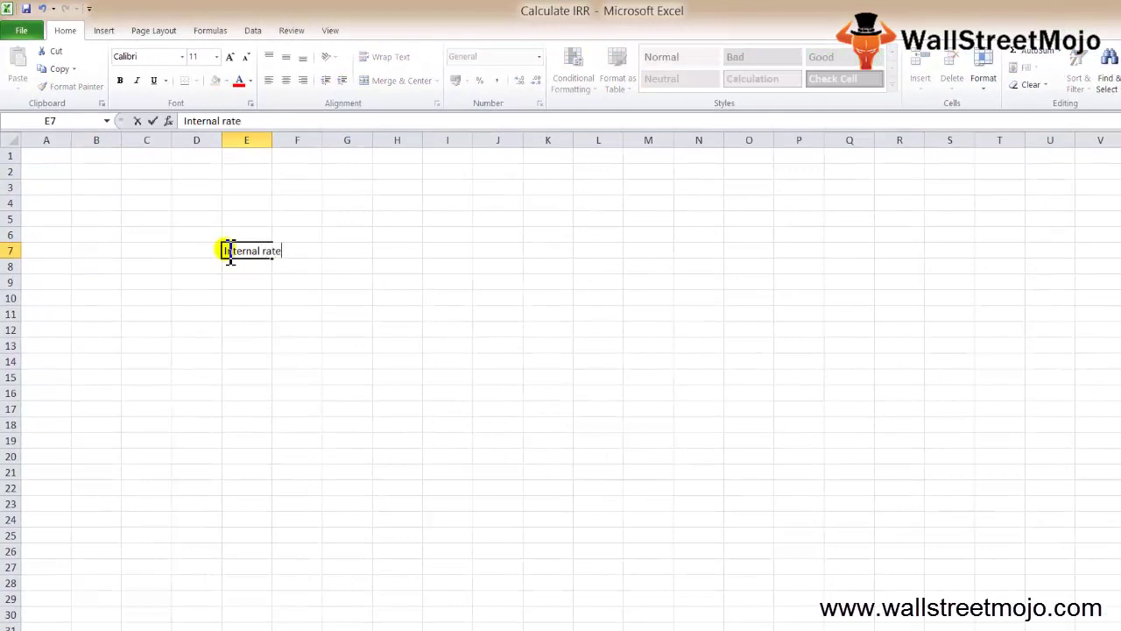
pyautogui.write('of return')
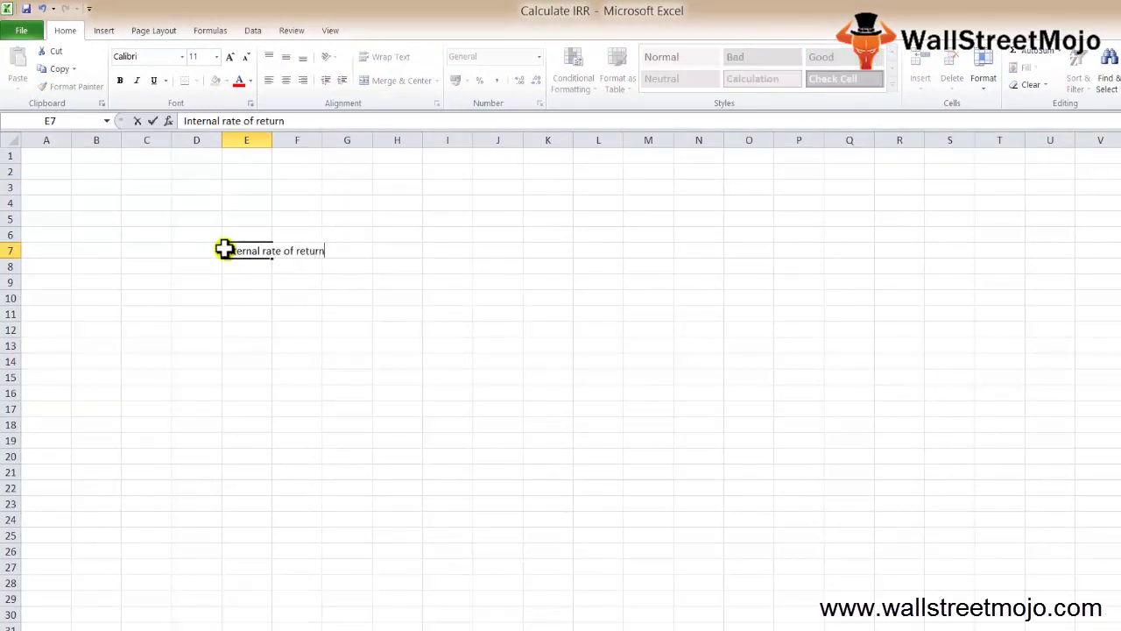
pyautogui.press('Return')
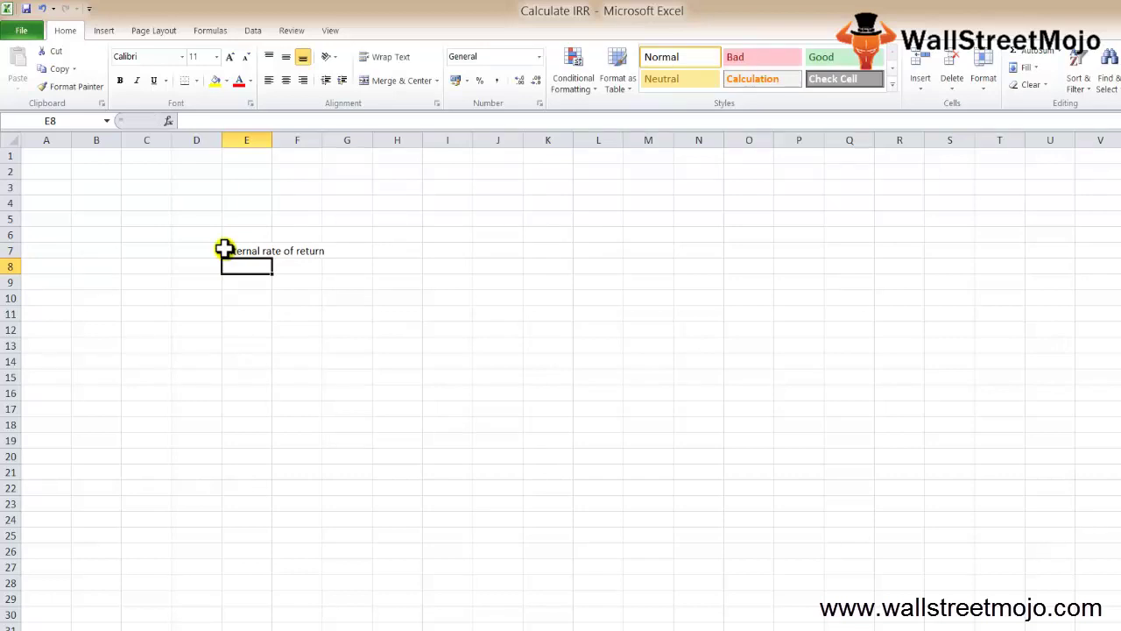
pyautogui.press('Return')
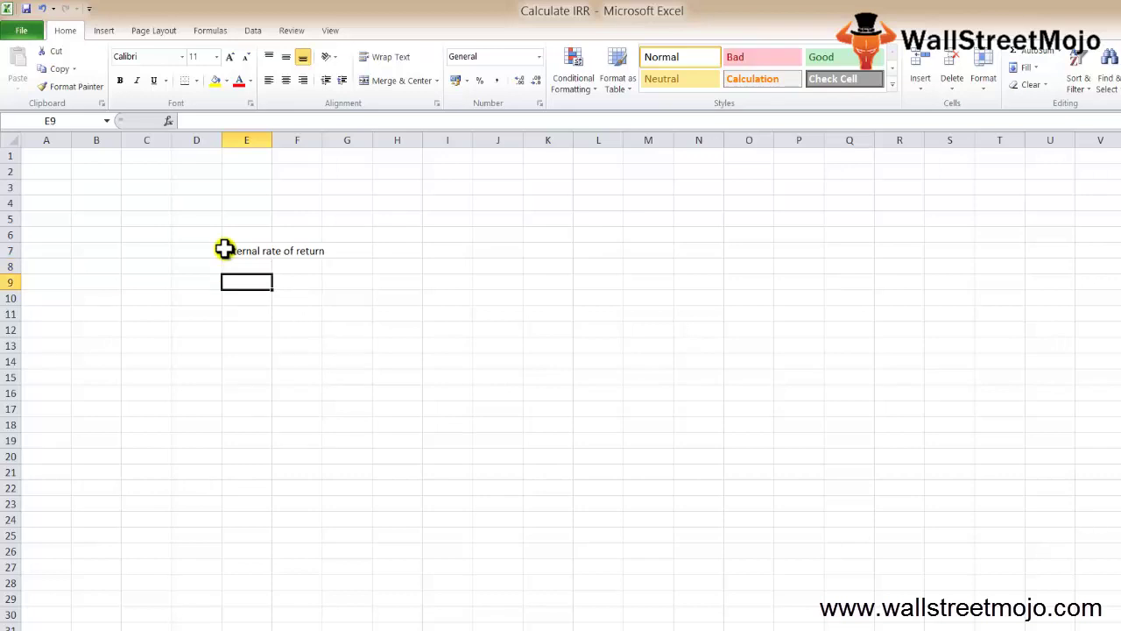
pyautogui.write('Financial ')
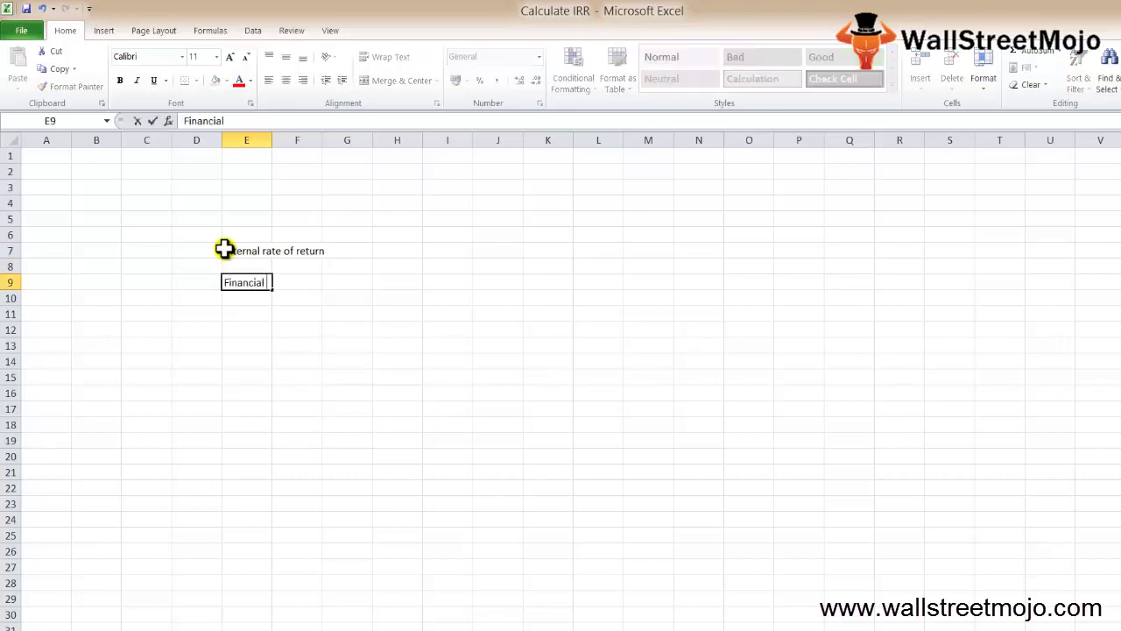
pyautogui.write('Functions in')
pyautogui.press('Return')
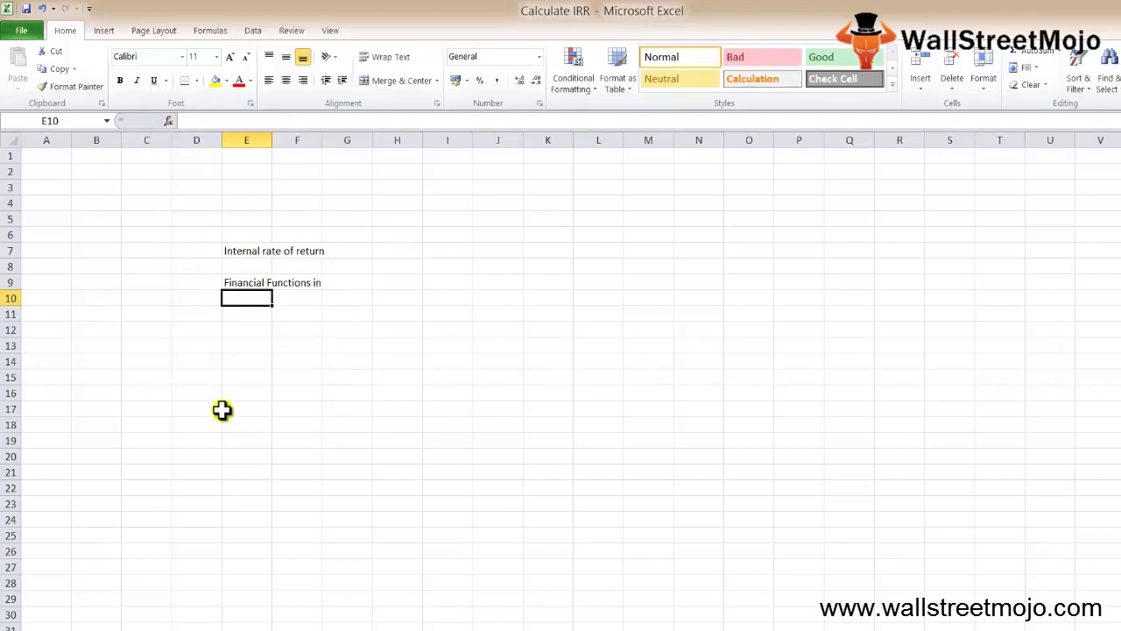
pyautogui.click(233, 251)
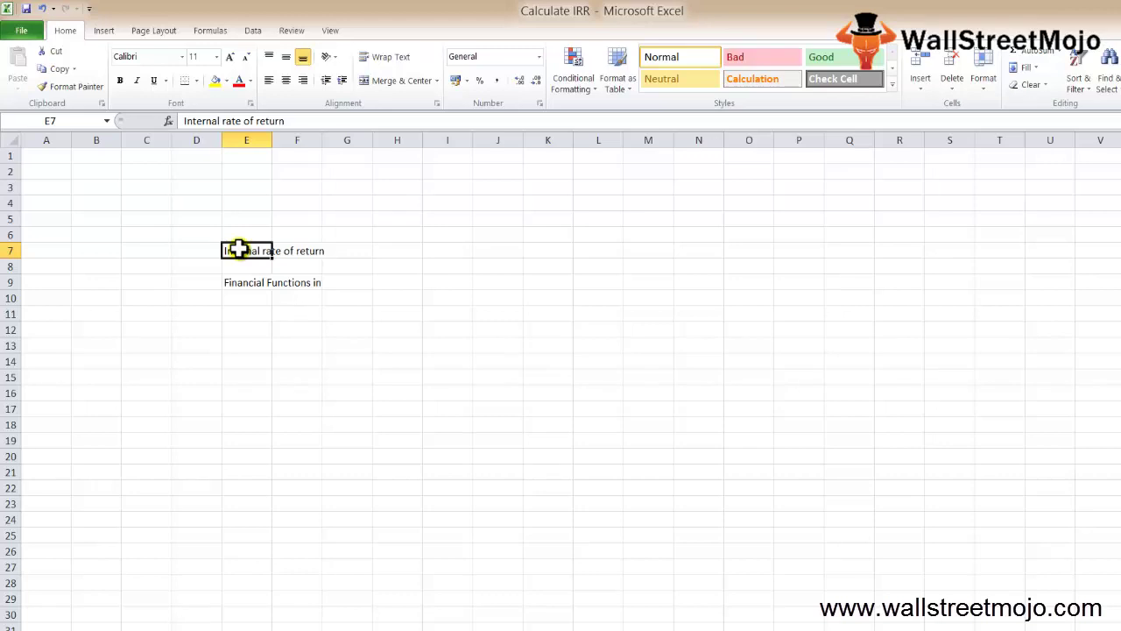
pyautogui.click(254, 327)
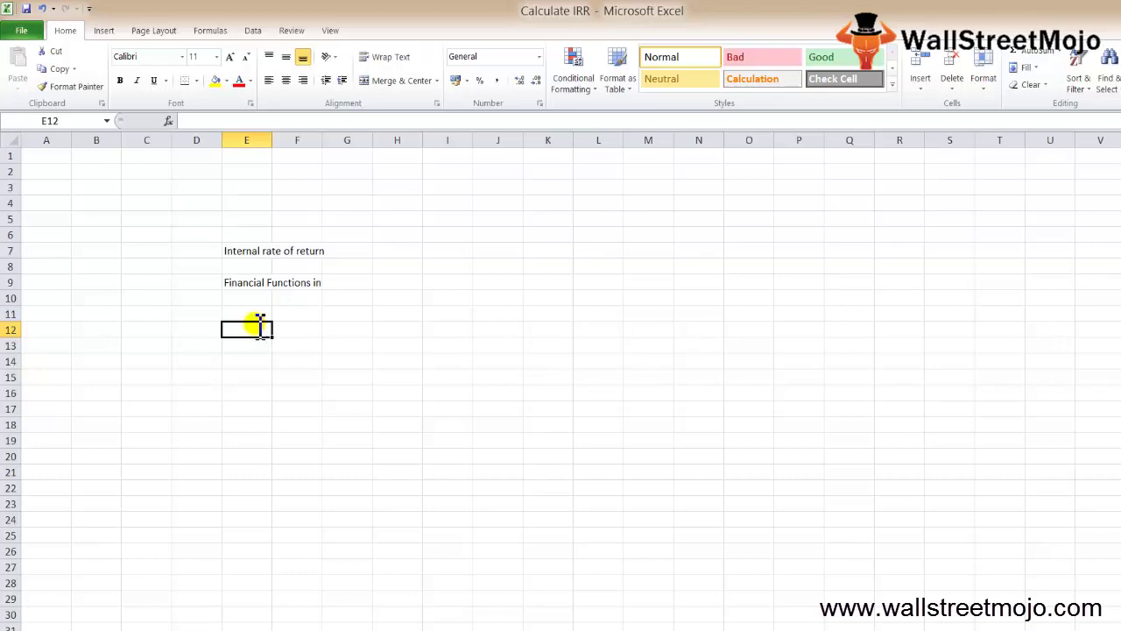
# - Enter 'serues', '+' and '-' in cells E12 through E14
pyautogui.write('serues')
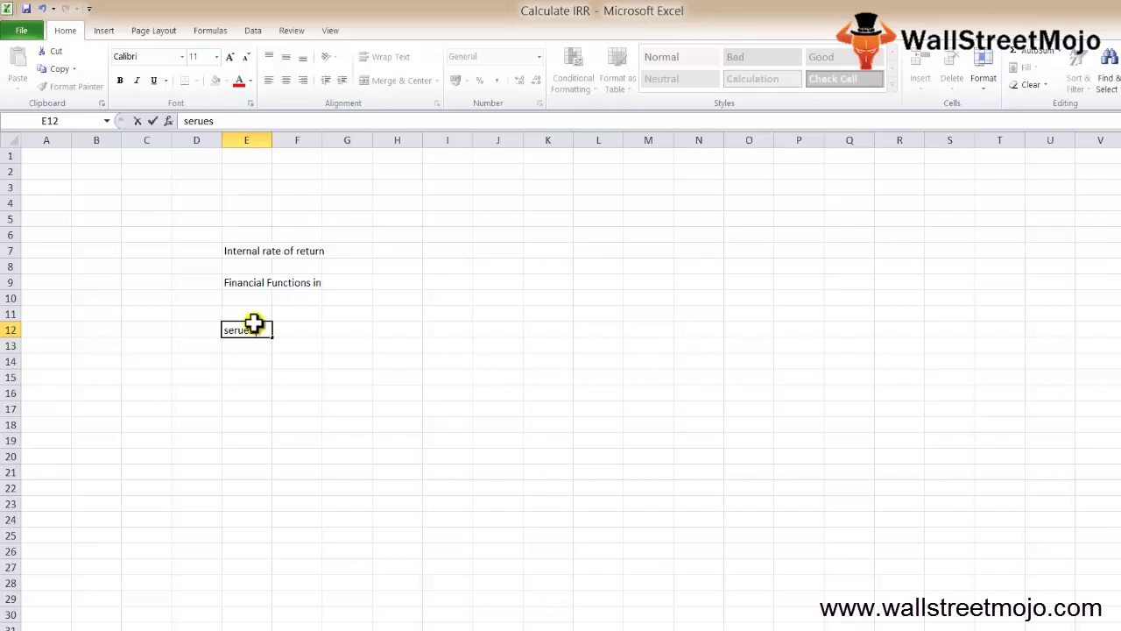
pyautogui.press('Return')
pyautogui.write('P')
pyautogui.press('BackSpace')
pyautogui.write('+')
pyautogui.press('Return')
pyautogui.write('-')
pyautogui.press('Return')
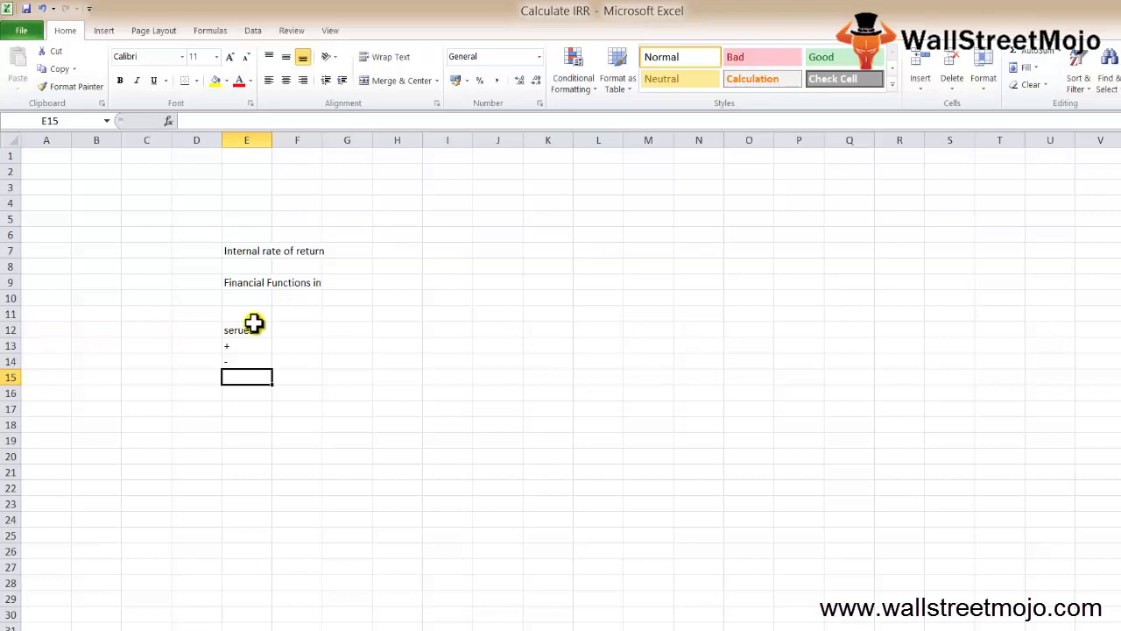
# - List Must, Regular, Monthly, quaterly and Anually in E16 through E20
pyautogui.press('Return')
pyautogui.write('Must')
pyautogui.press('Return')
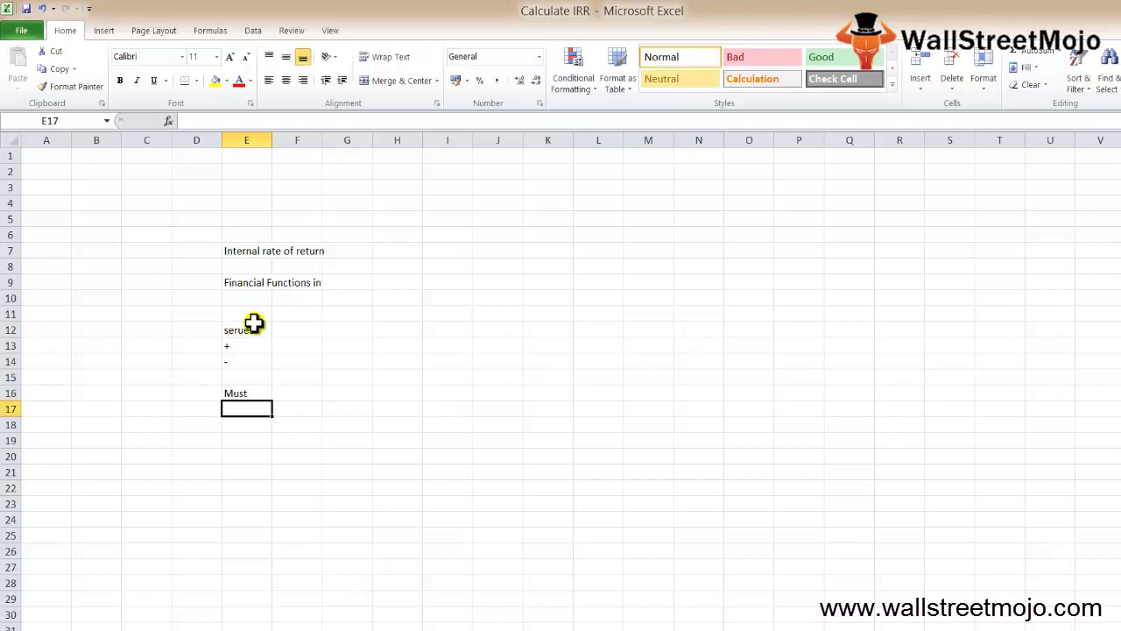
pyautogui.write('Regular')
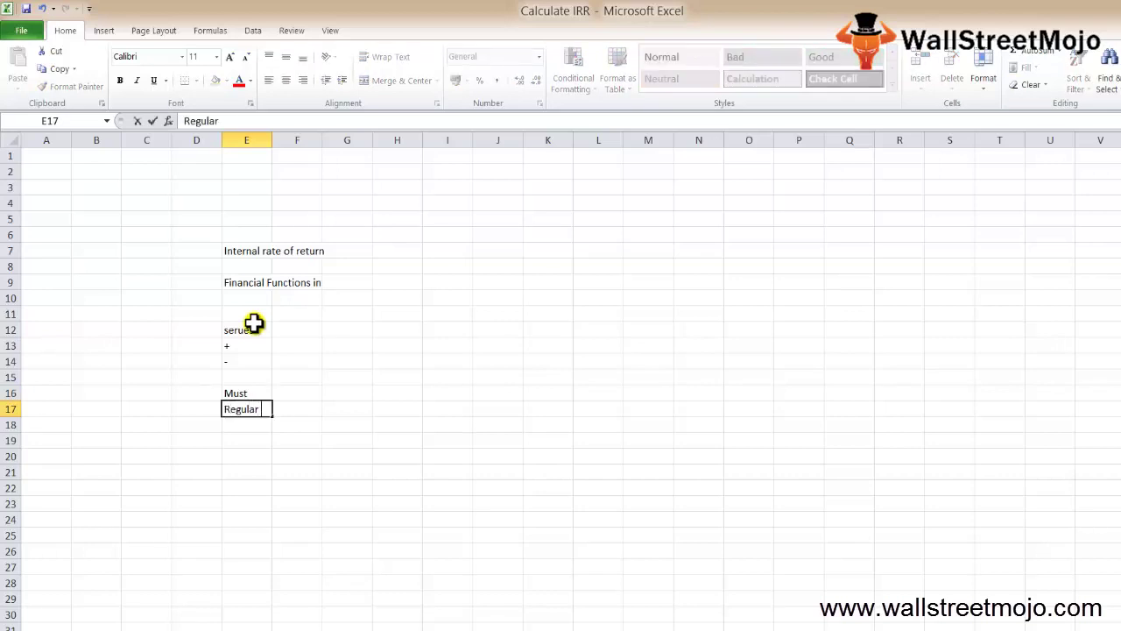
pyautogui.press('Return')
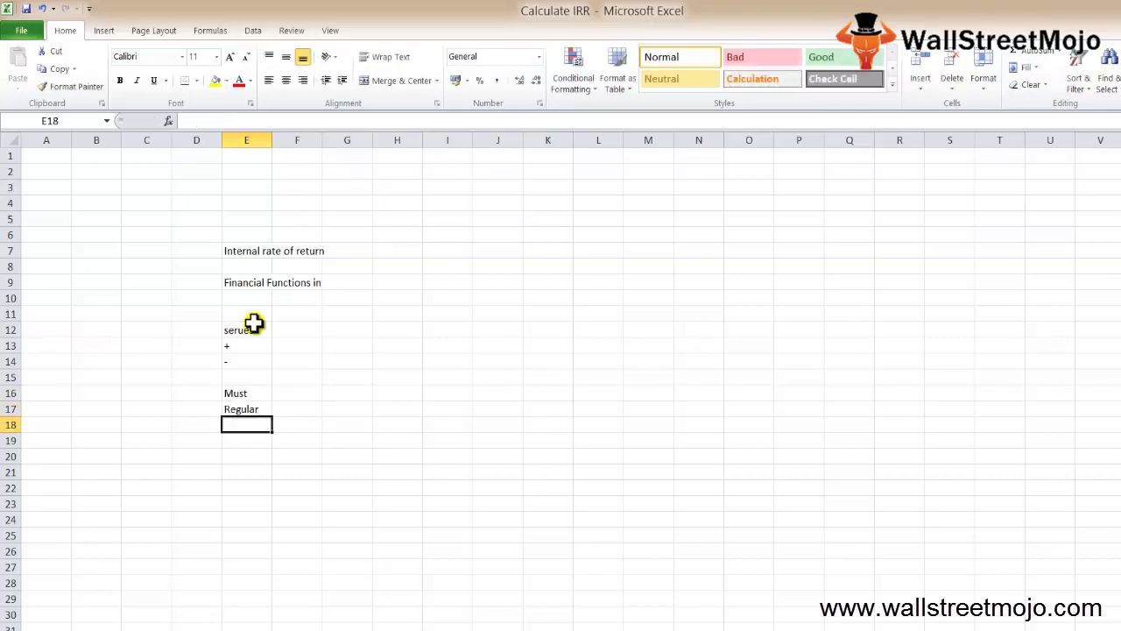
pyautogui.write('Monthly')
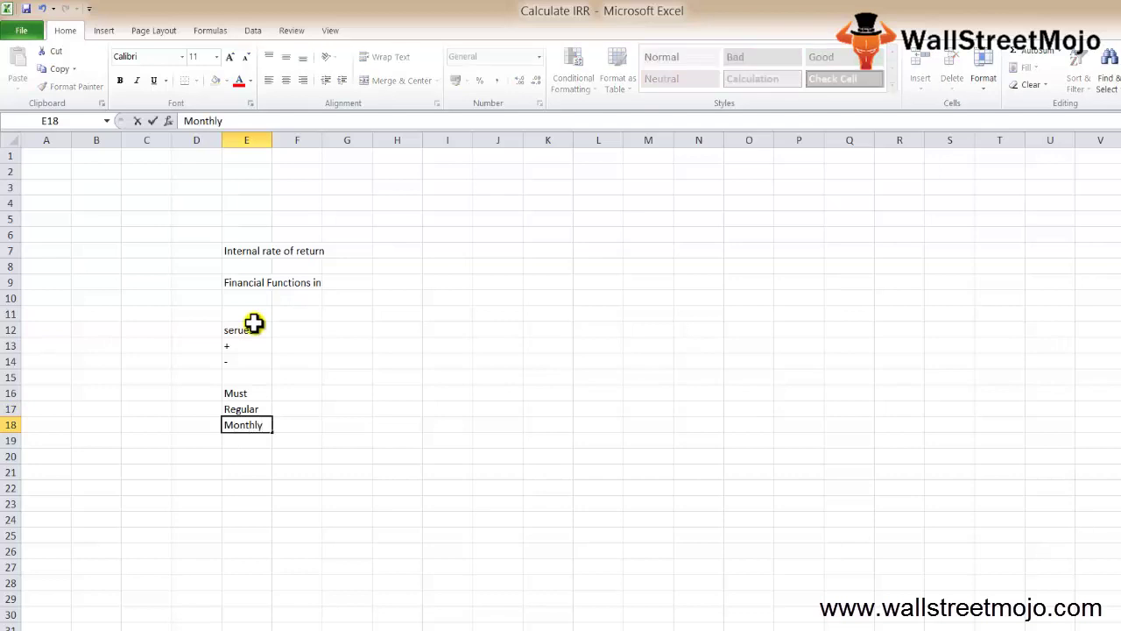
pyautogui.press('Return')
pyautogui.write('quaterly')
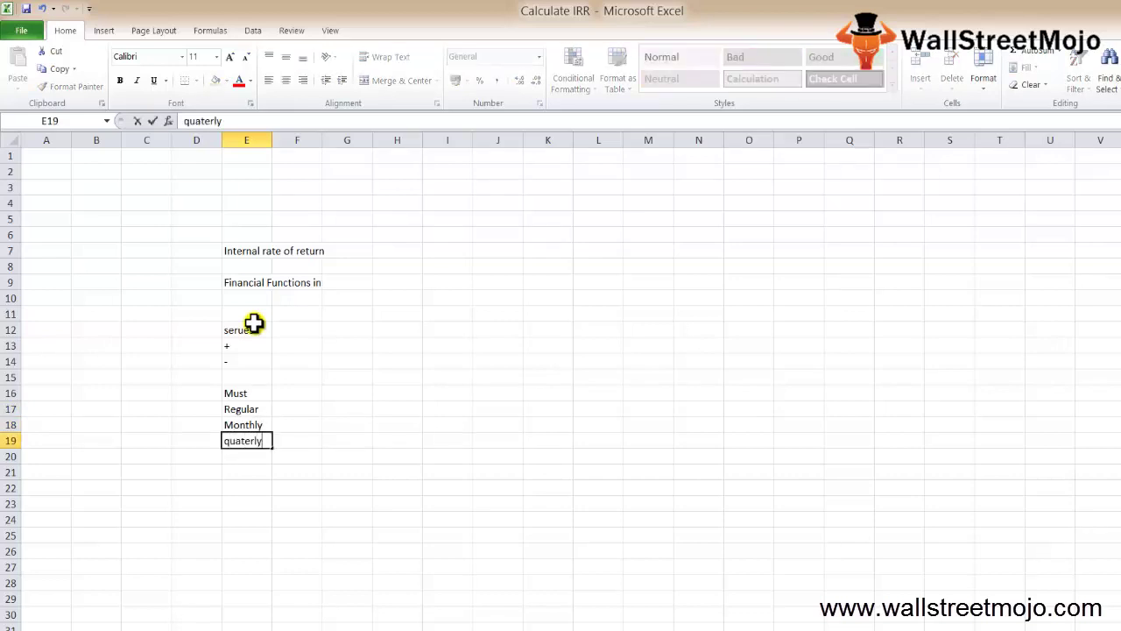
pyautogui.press('Return')
pyautogui.write('Anually')
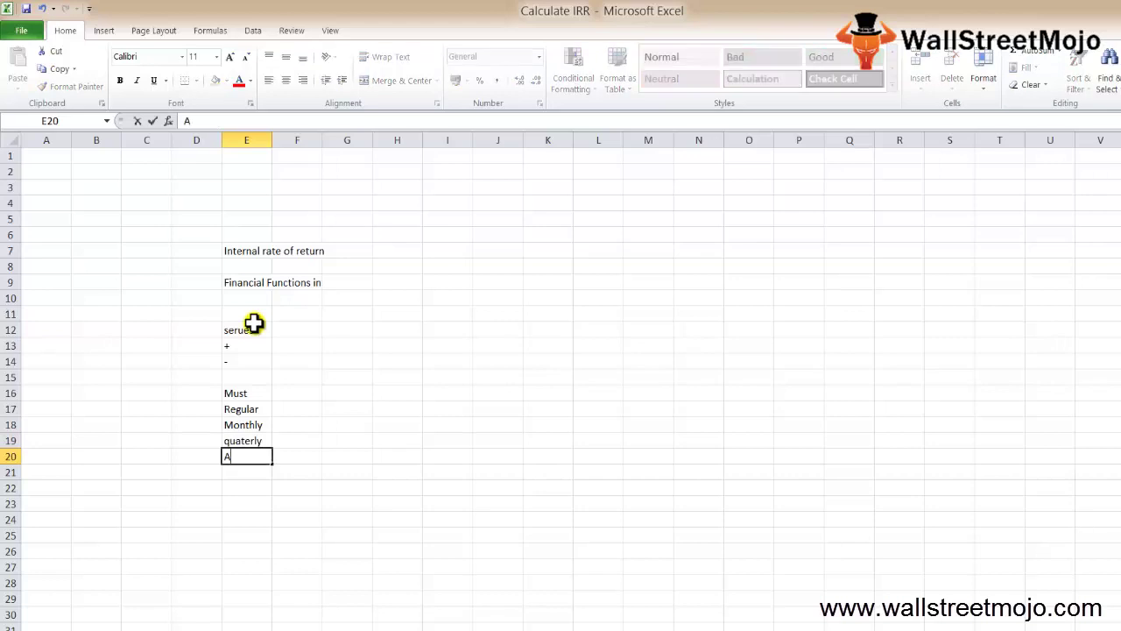
pyautogui.press('Return')
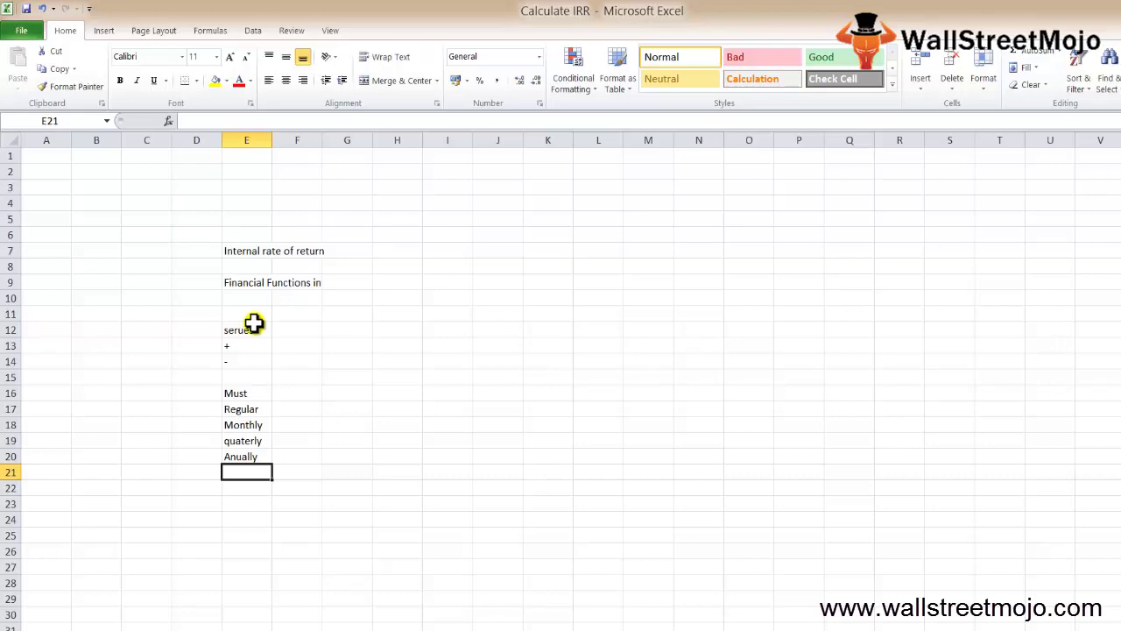
# - Move to G23 and begin an IRR formula with =IRR(
pyautogui.press('Down')
pyautogui.press('Right')
pyautogui.press('Down')
pyautogui.press('Down')
pyautogui.press('Right')
pyautogui.press('Up')
pyautogui.write('=')
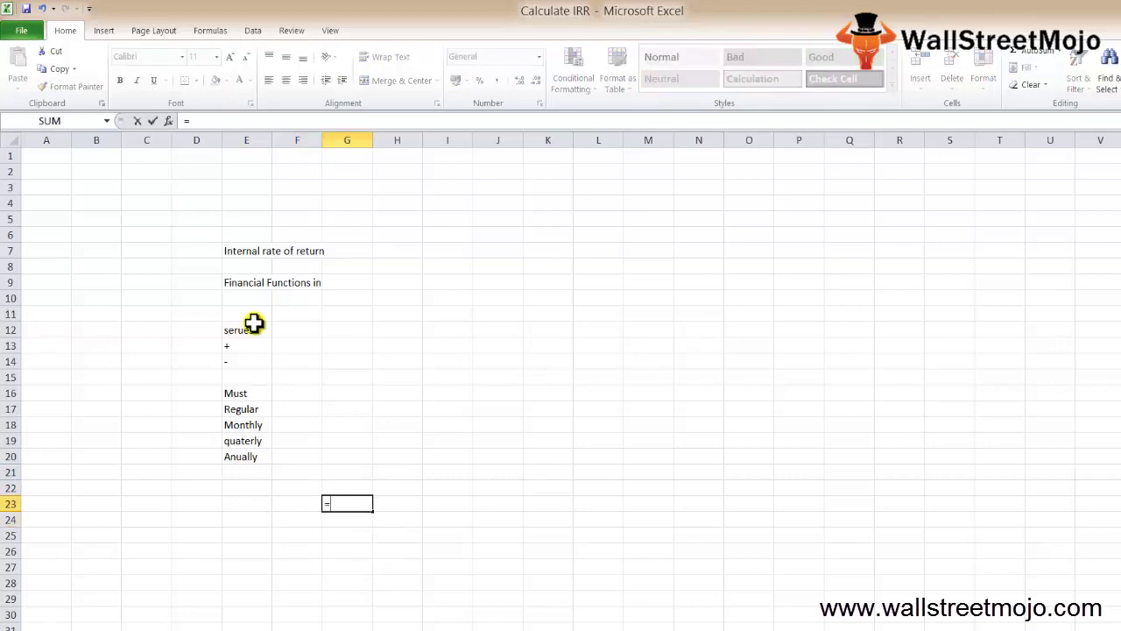
pyautogui.write('IRR')
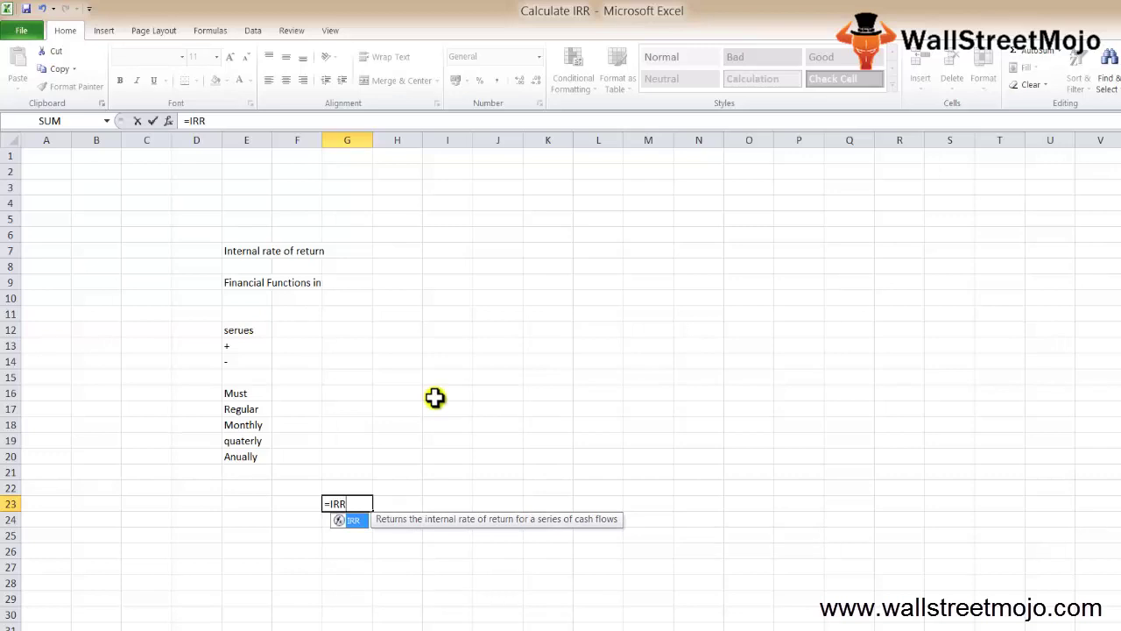
pyautogui.write('(')
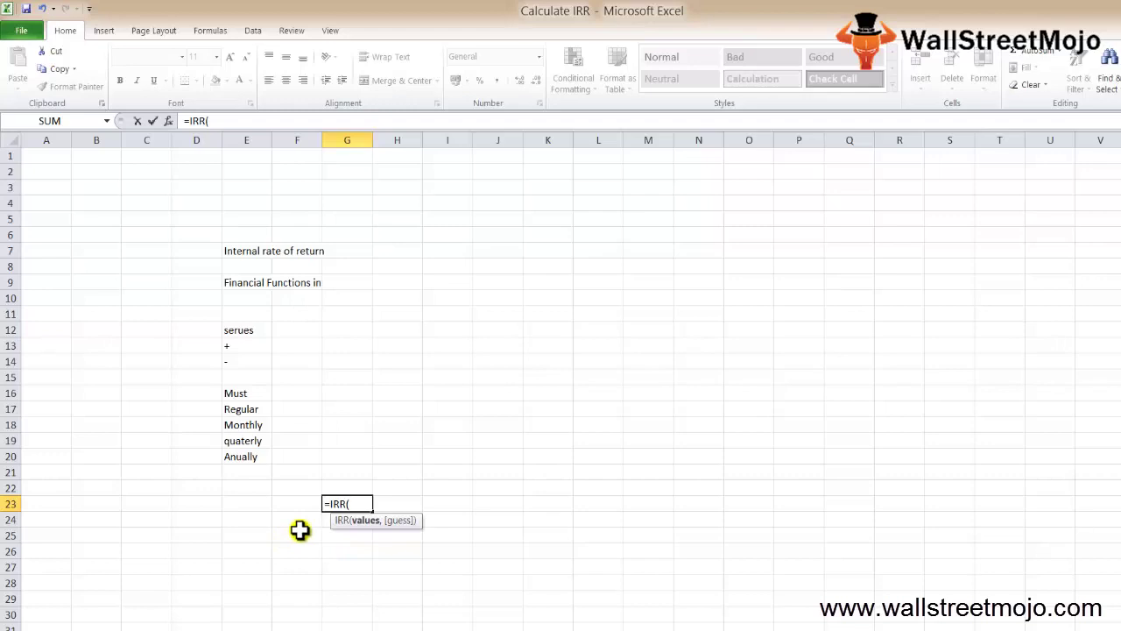
# - Cancel the unfinished IRR formula and enter WS in G26 and VBA Function in G27
pyautogui.press('Escape')
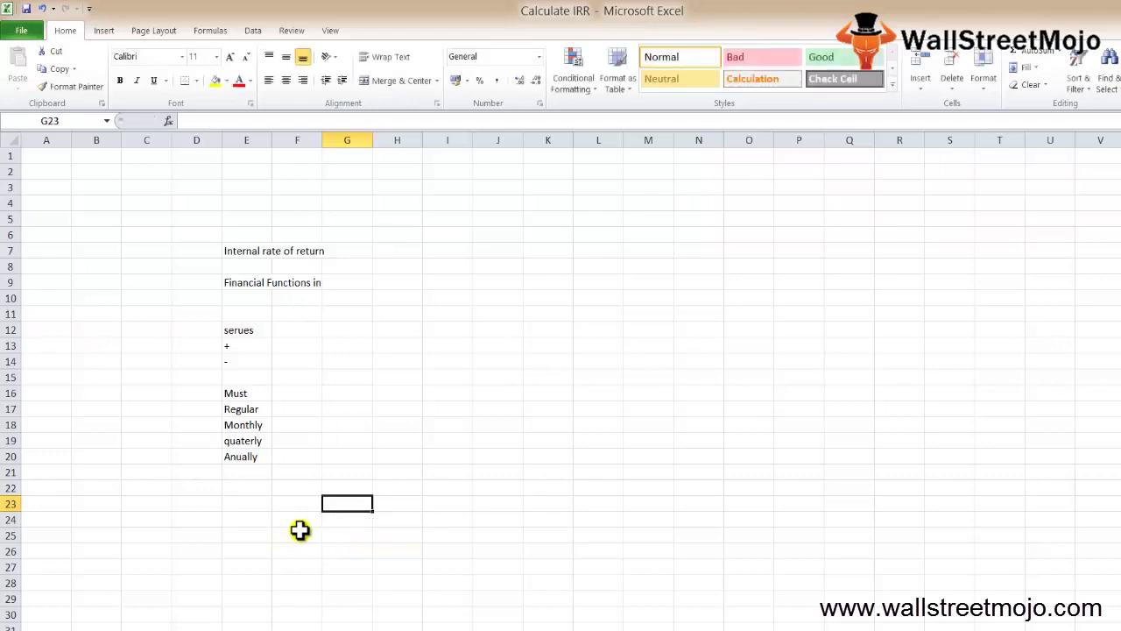
pyautogui.press('Down')
pyautogui.press('Down')
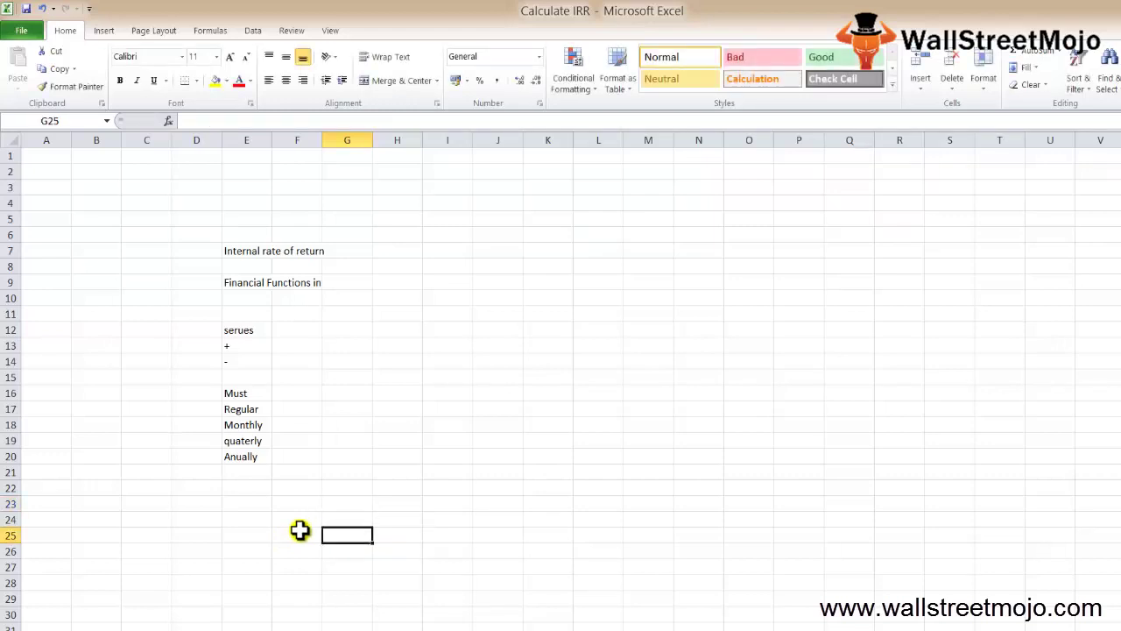
pyautogui.press('Up')
pyautogui.press('Up')
pyautogui.press('Down')
pyautogui.press('Down')
pyautogui.press('Down')
pyautogui.write('WS')
pyautogui.press('Return')
pyautogui.write('VBA Functio')
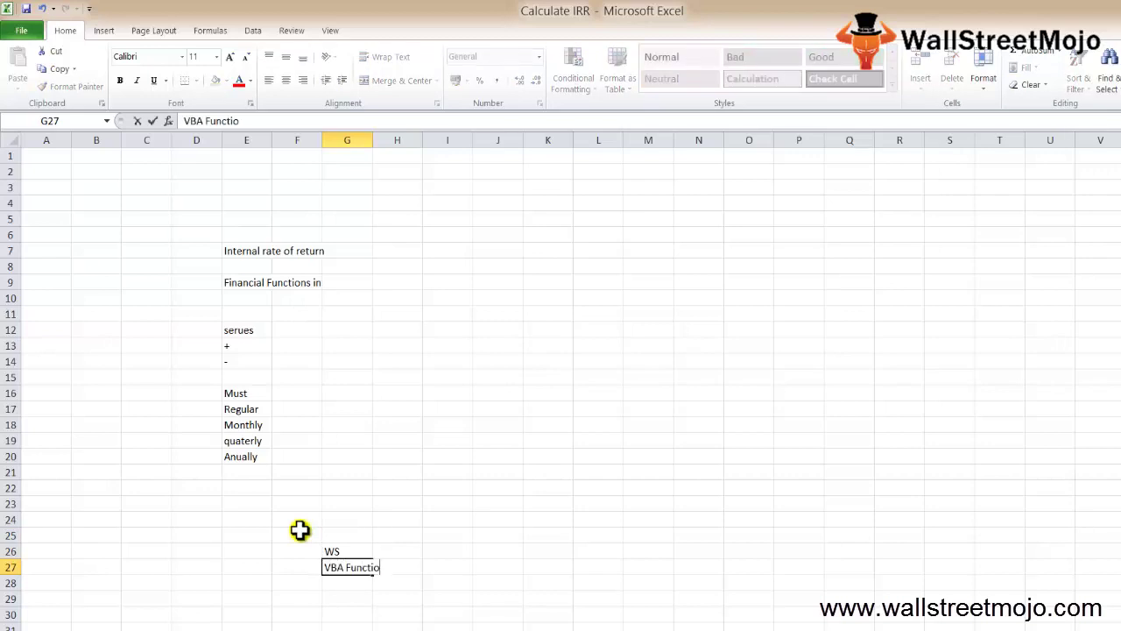
pyautogui.press('Return')
pyautogui.press('Up')
pyautogui.press('Up')
pyautogui.hotkey('shift', 'space')
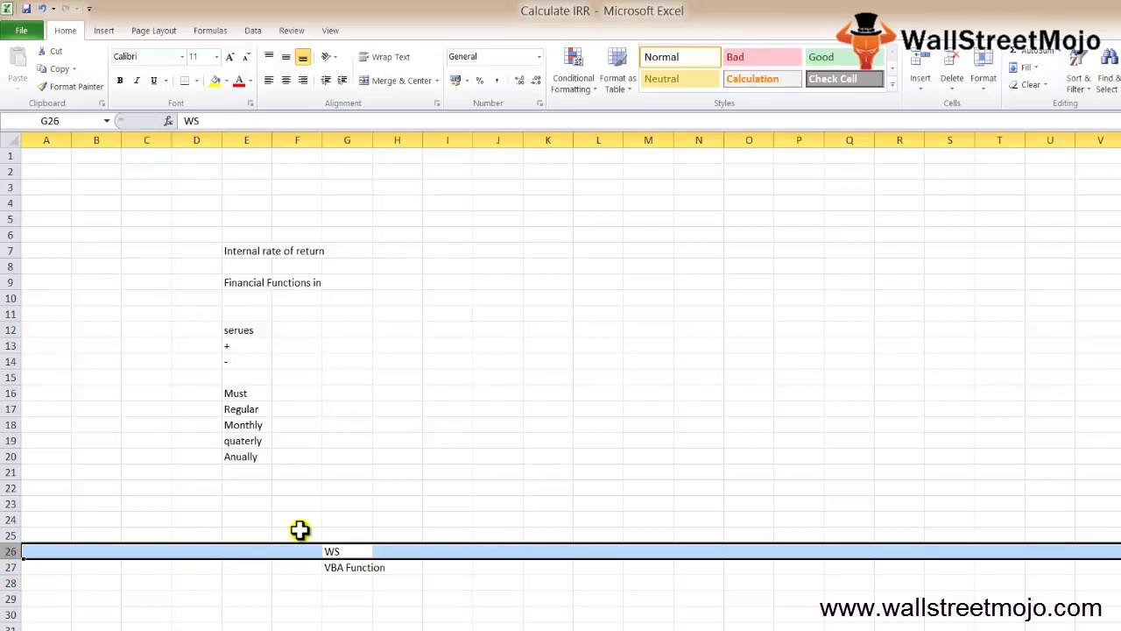
pyautogui.press('Down')
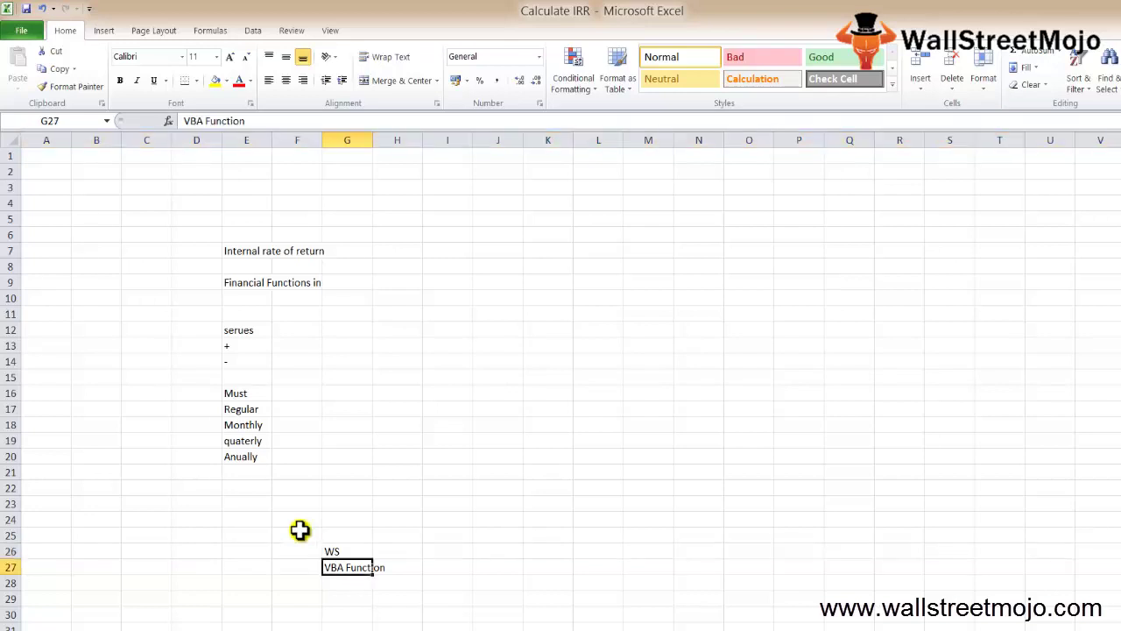
pyautogui.press('Down')
# - Enter Macros in I27 and MS ECEL in I28
pyautogui.press('Up')
pyautogui.press('Right')
pyautogui.press('Right')
pyautogui.write('Macros')
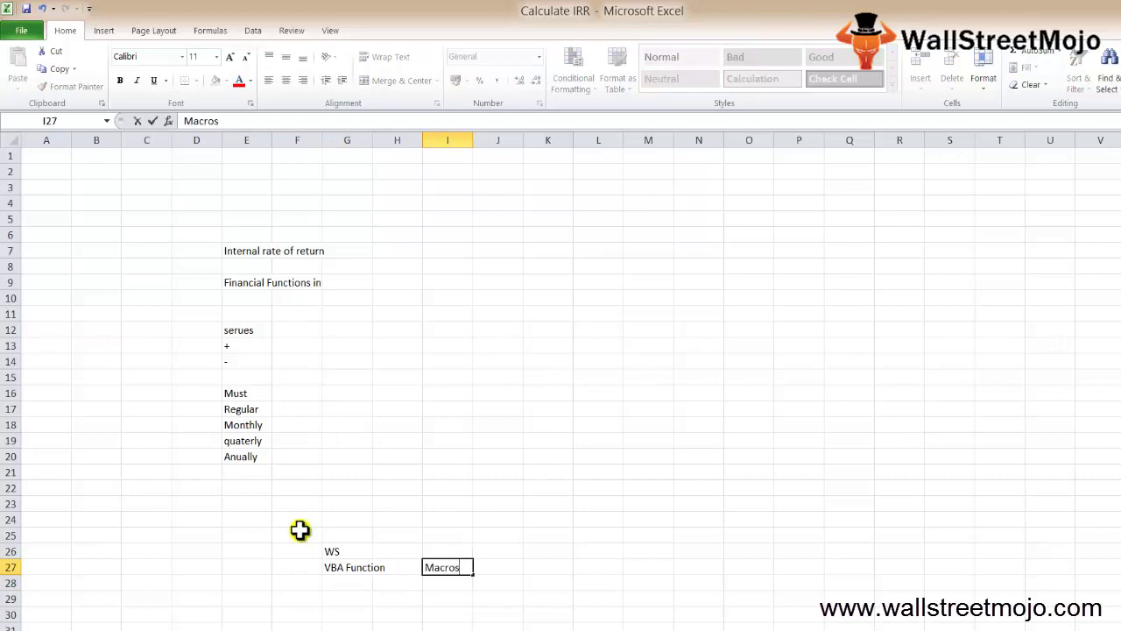
pyautogui.press('Return')
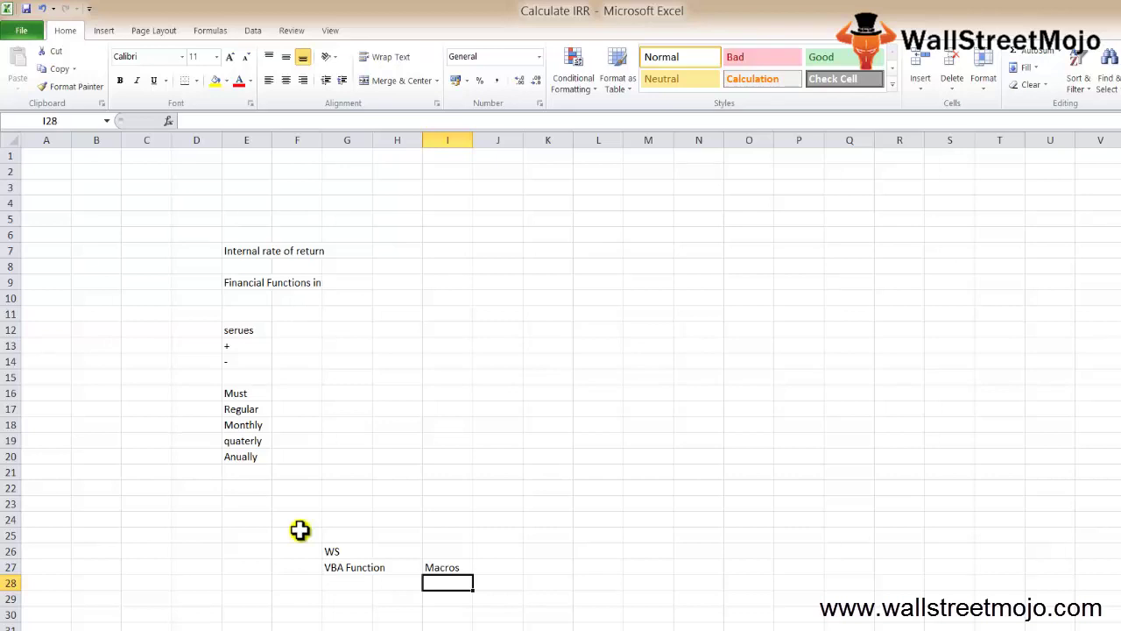
pyautogui.write('MS ECEL')
pyautogui.press('Return')
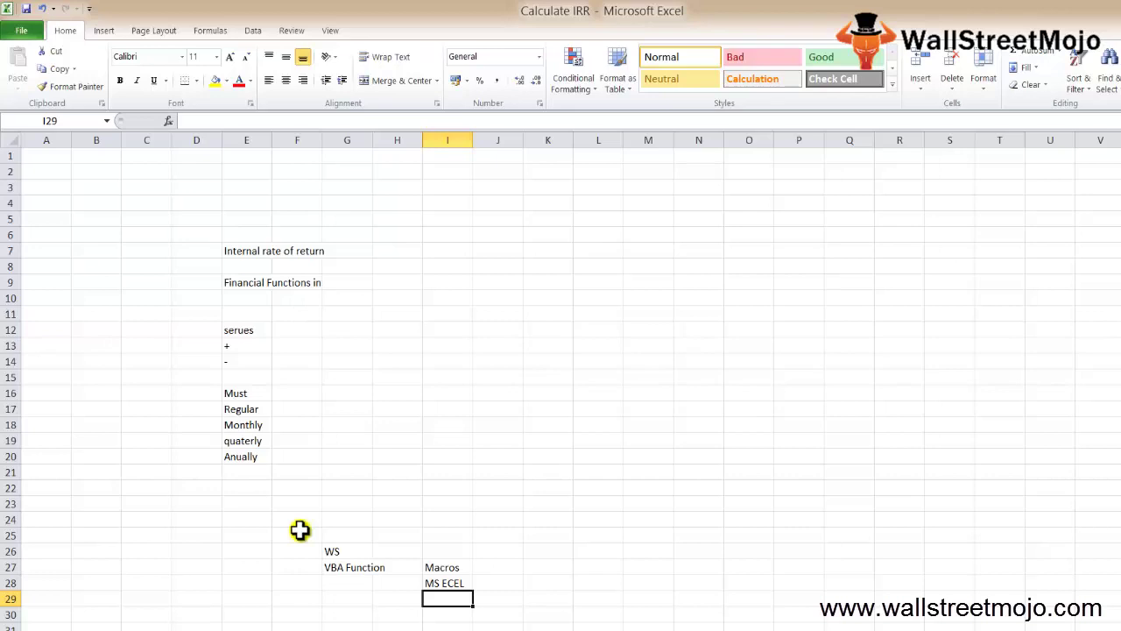
# - On the next worksheet, write the heading '1. IRR Calculation in WS' in B2
pyautogui.hotkey('ctrl', 'pagedown')
pyautogui.press('Down')
pyautogui.press('Right')
pyautogui.write('1.')
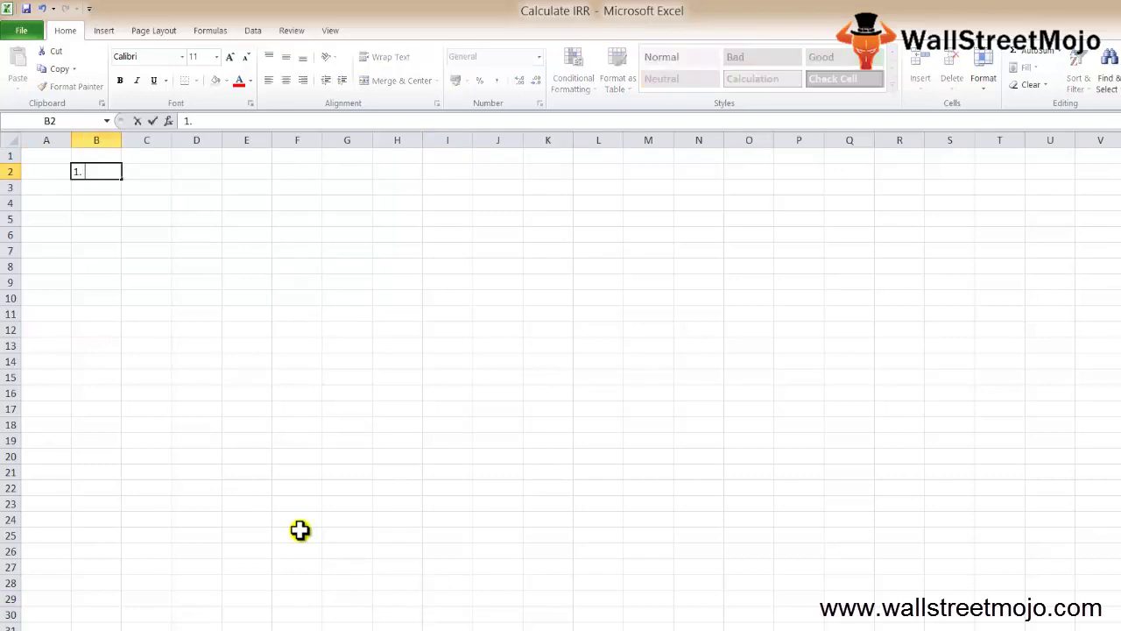
pyautogui.write(' IRR Calcualtion')
pyautogui.press('BackSpace')
pyautogui.press('BackSpace')
pyautogui.press('BackSpace')
pyautogui.press('BackSpace')
pyautogui.press('BackSpace')
pyautogui.press('BackSpace')
pyautogui.write('lation in WS')
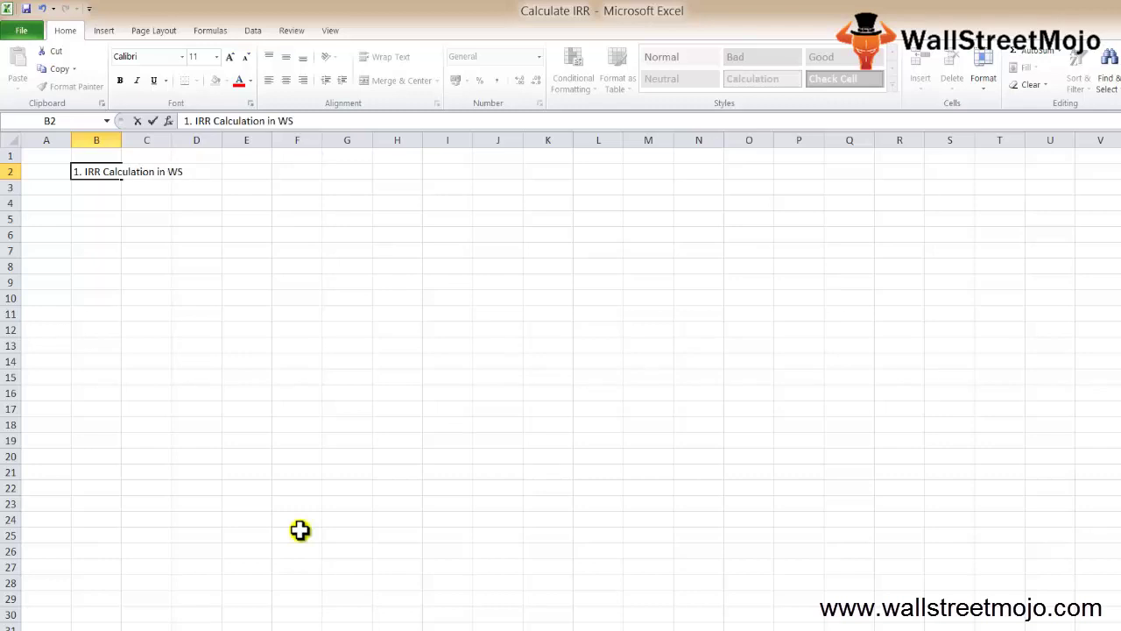
pyautogui.press('Return')
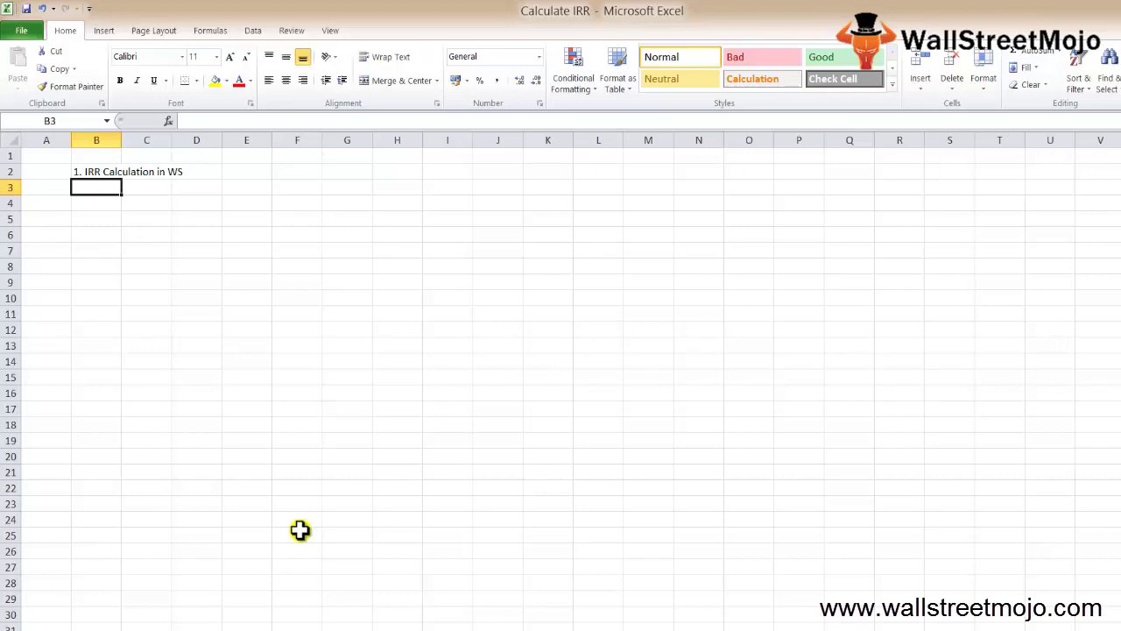
# - Enter cash flows -3000, 2000 and 5000 in C5:C7
pyautogui.press('Down')
pyautogui.press('Down')
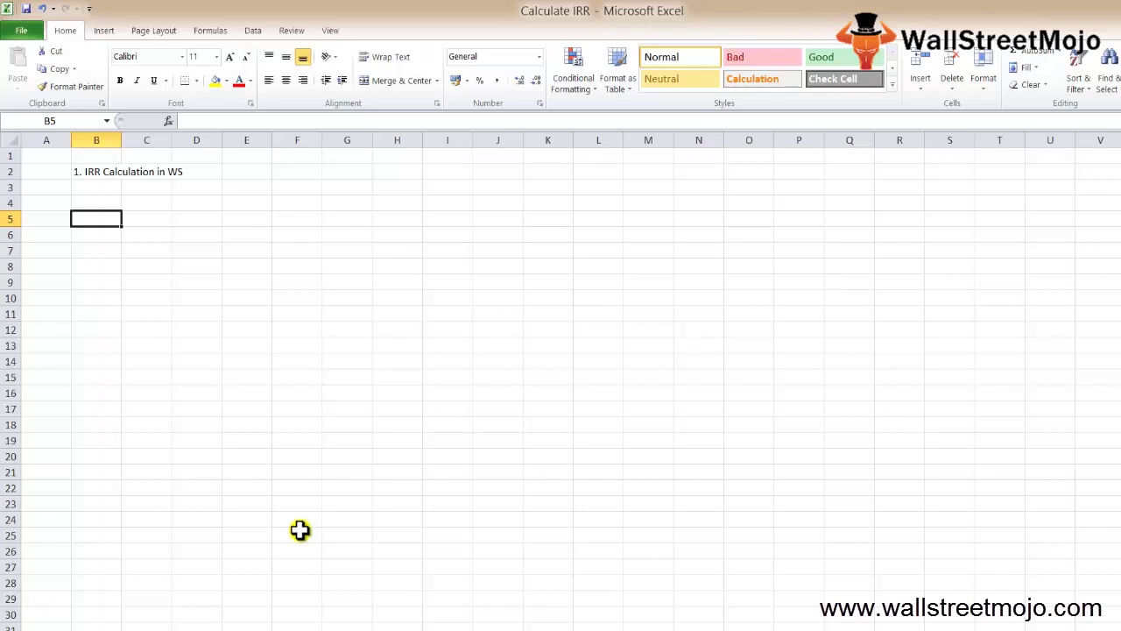
pyautogui.press('Right')
pyautogui.write('-3000')
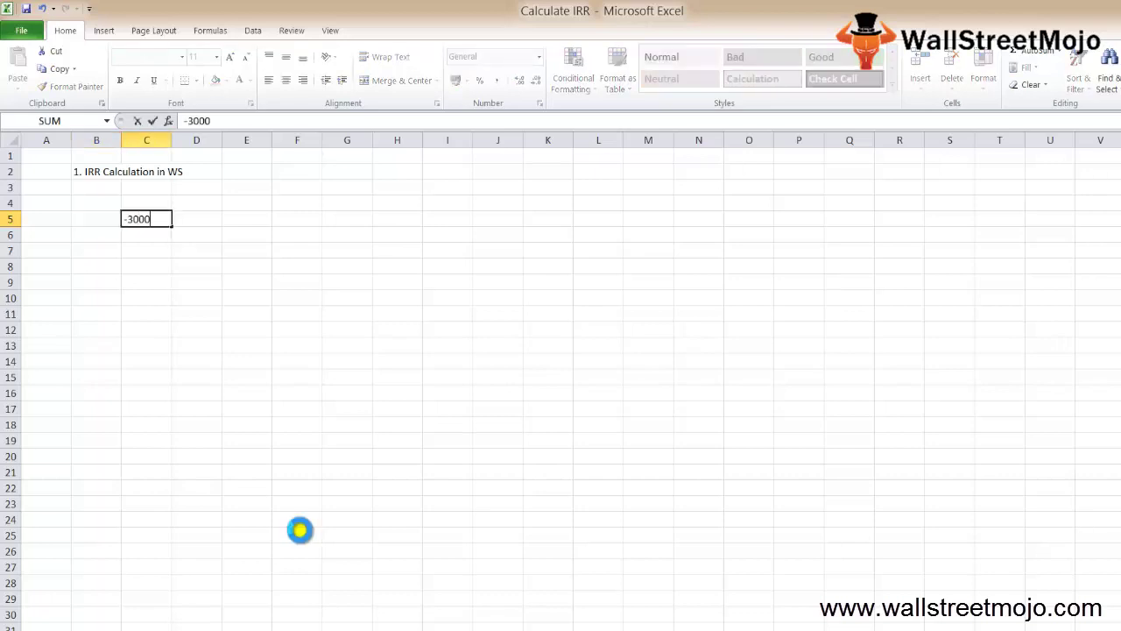
pyautogui.press('Return')
pyautogui.write('2000')
pyautogui.press('Return')
pyautogui.write('5000')
pyautogui.press('Return')
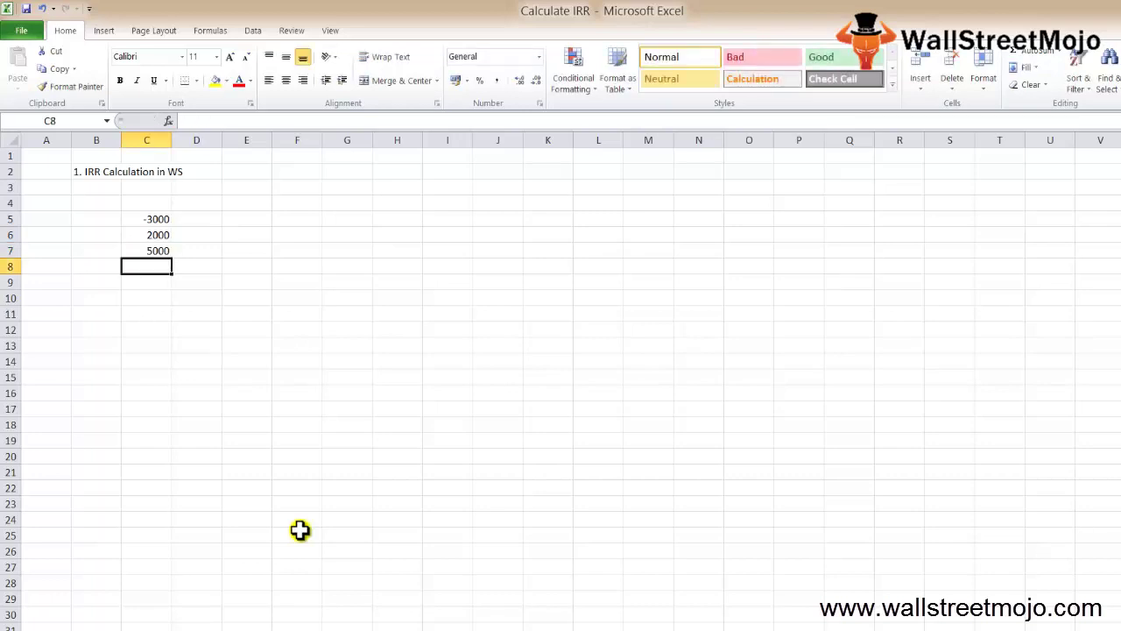
# - Calculate =IRR(C5:C7) in C9, giving 67%
pyautogui.press('Down')
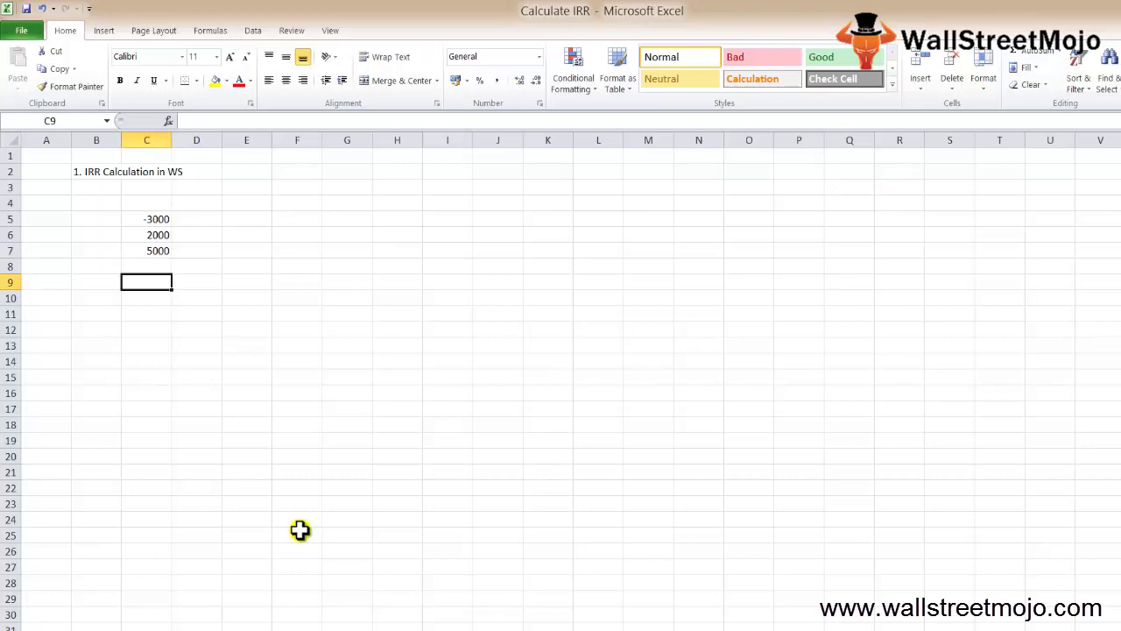
pyautogui.write('=ir')
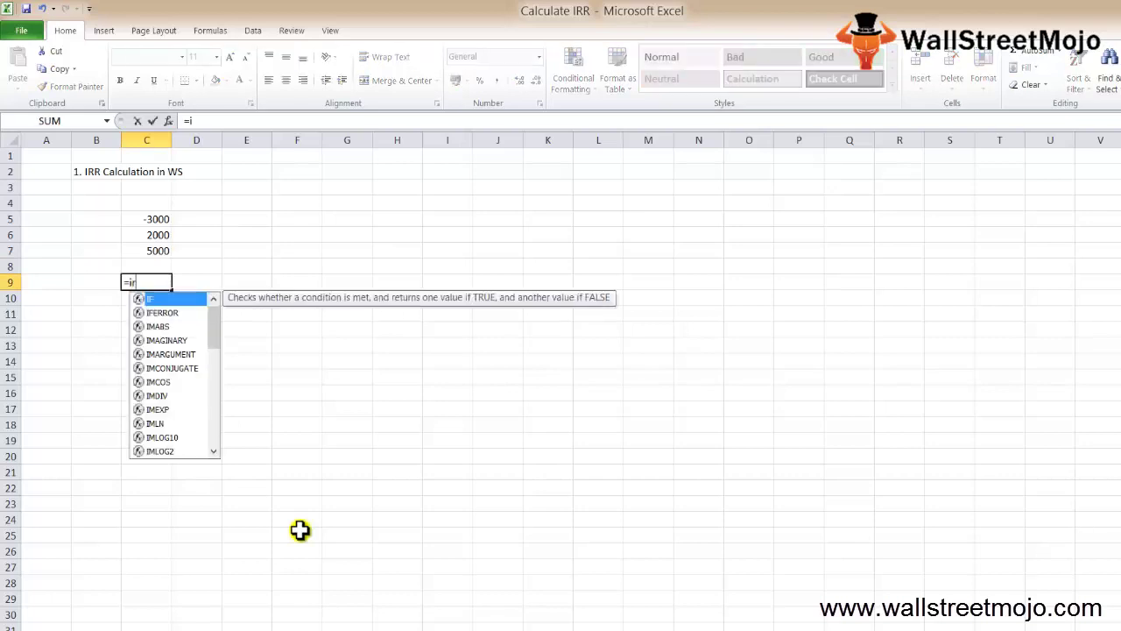
pyautogui.write('r')
pyautogui.press('Tab')
pyautogui.press('Up')
pyautogui.press('Up')
pyautogui.press('Up')
pyautogui.press('Up')
pyautogui.hotkey('shift', 'Down')
pyautogui.hotkey('shift', 'Down')
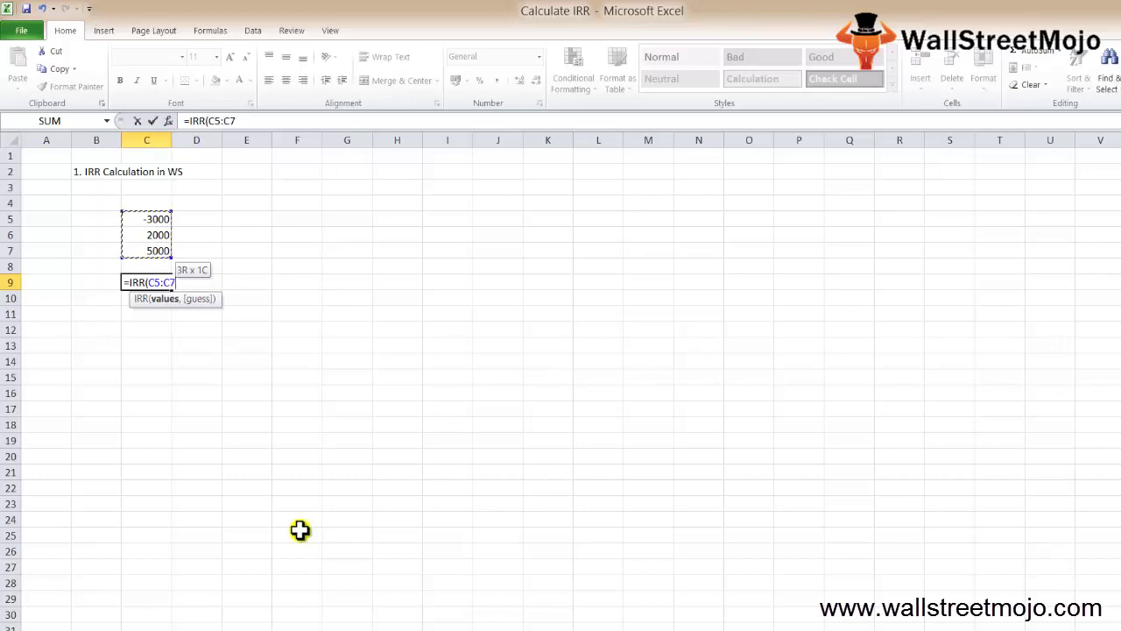
pyautogui.write(')')
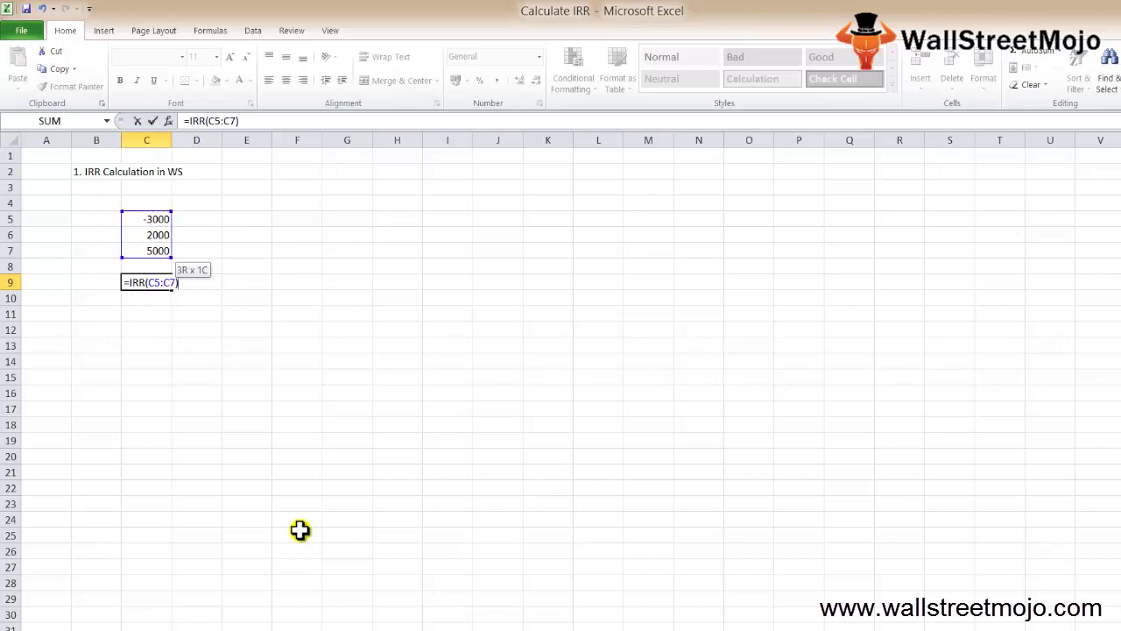
pyautogui.press('Return')
pyautogui.press('Up')
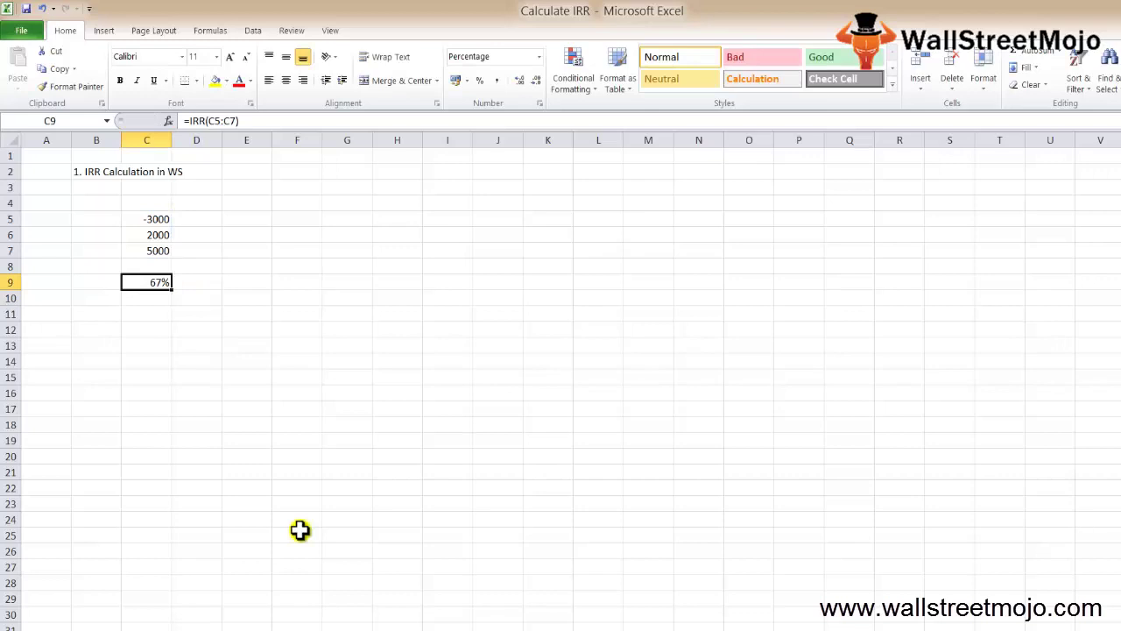
pyautogui.press('F2')
pyautogui.press('F9')
pyautogui.press('Escape')
# - Highlight the -3000 outflow row, the 2000/5000 inflow rows, and the 67% result row
pyautogui.press('Up')
pyautogui.press('Up')
pyautogui.press('Up')
pyautogui.press('Up')
pyautogui.hotkey('shift', 'space')
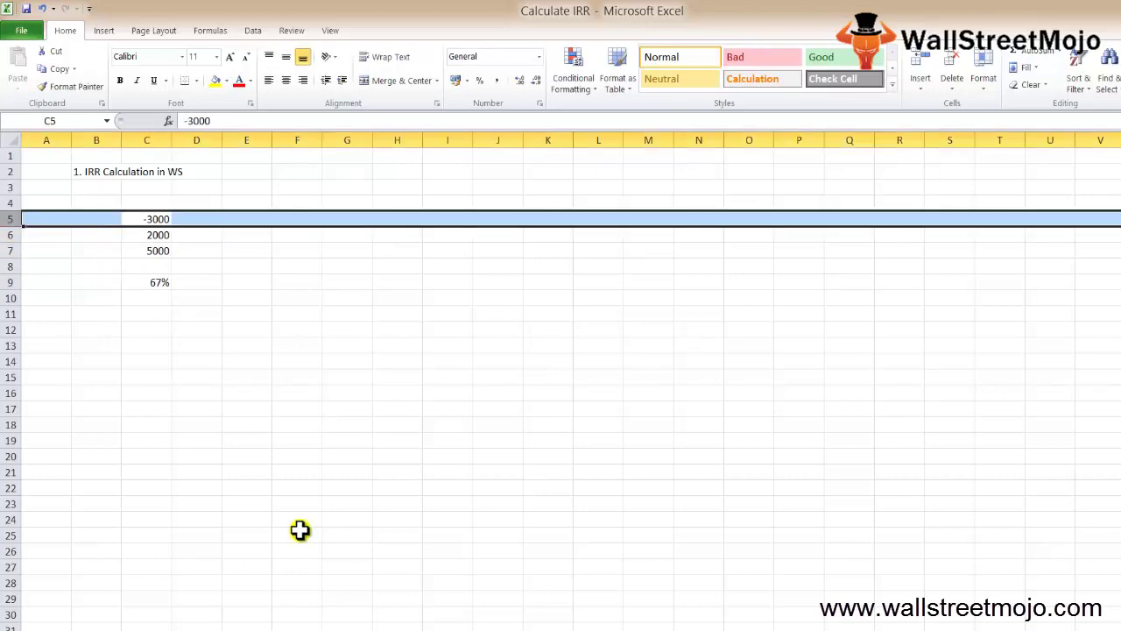
pyautogui.press('Down')
pyautogui.hotkey('shift', 'Down')
pyautogui.hotkey('shift', 'space')
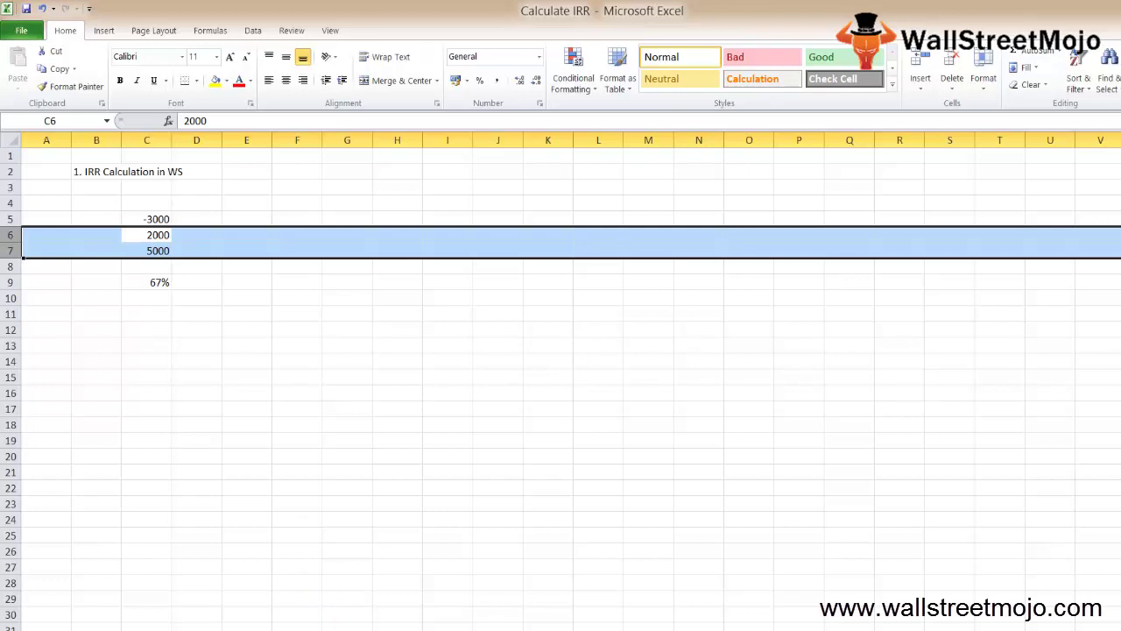
pyautogui.press('Down')
pyautogui.press('Up')
pyautogui.press('Up')
pyautogui.hotkey('shift', 'Down')
pyautogui.hotkey('shift', 'Down')
pyautogui.press('Down')
pyautogui.press('Down')
pyautogui.press('Down')
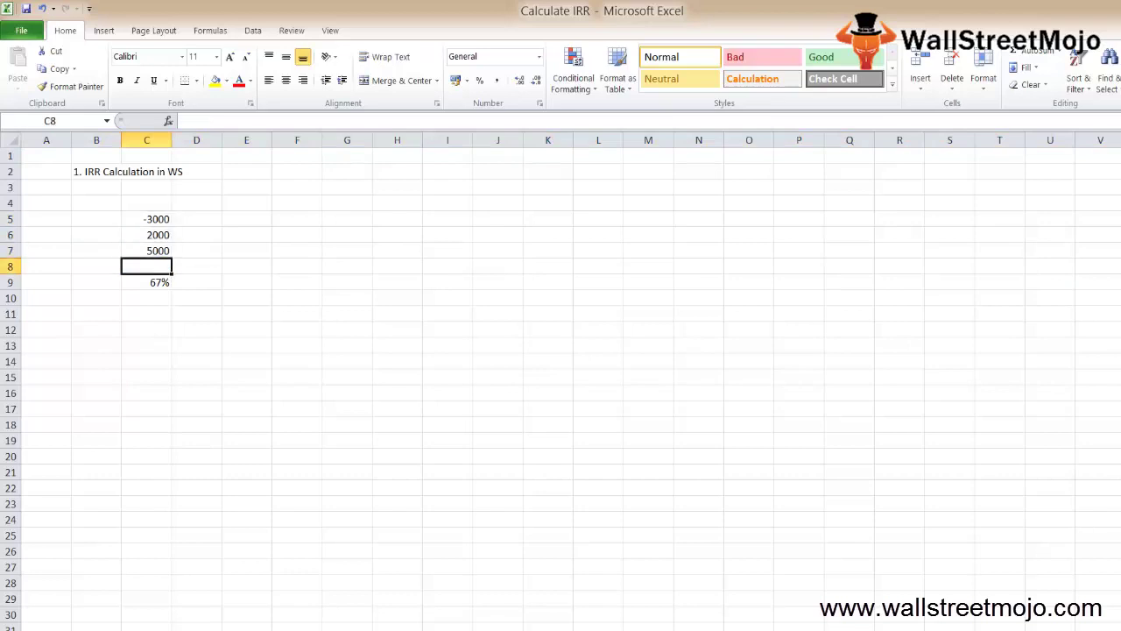
pyautogui.press('Down')
pyautogui.hotkey('shift', 'space')
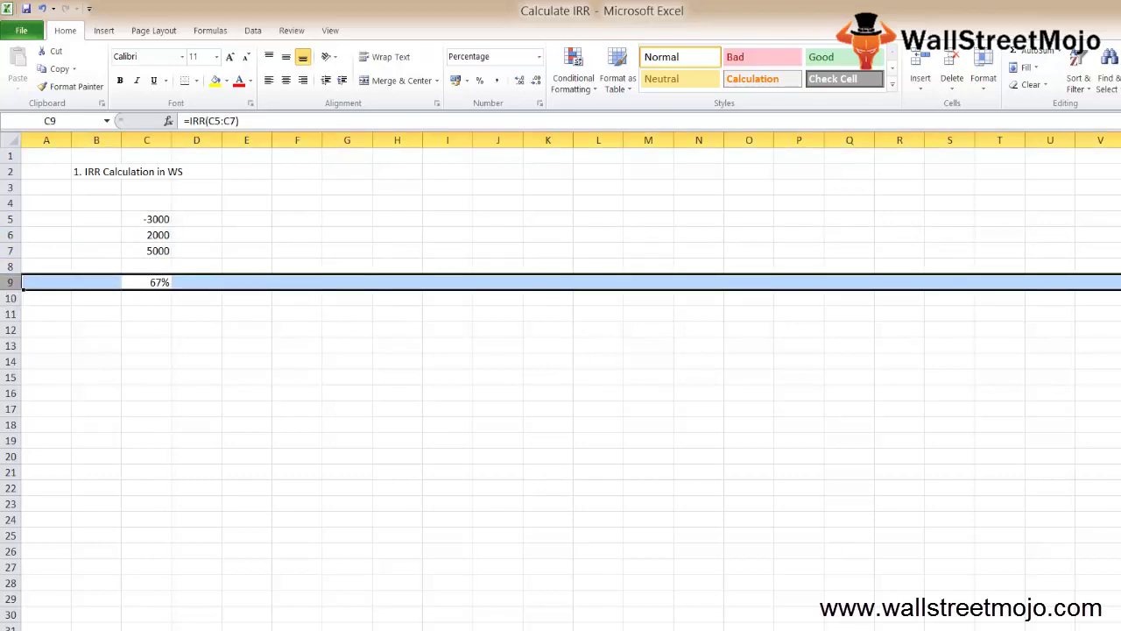
pyautogui.press('Down')
pyautogui.press('Down')
pyautogui.press('Down')
pyautogui.press('Down')
pyautogui.press('Down')
pyautogui.press('Up')
pyautogui.press('Up')
pyautogui.press('Up')
pyautogui.press('Up')
pyautogui.press('Down')
pyautogui.press('Down')
pyautogui.press('Left')
# - Label B12 '2.' and enter all-positive cash flows 3000, 2000, 5000 in C12:C14
pyautogui.write('2.')
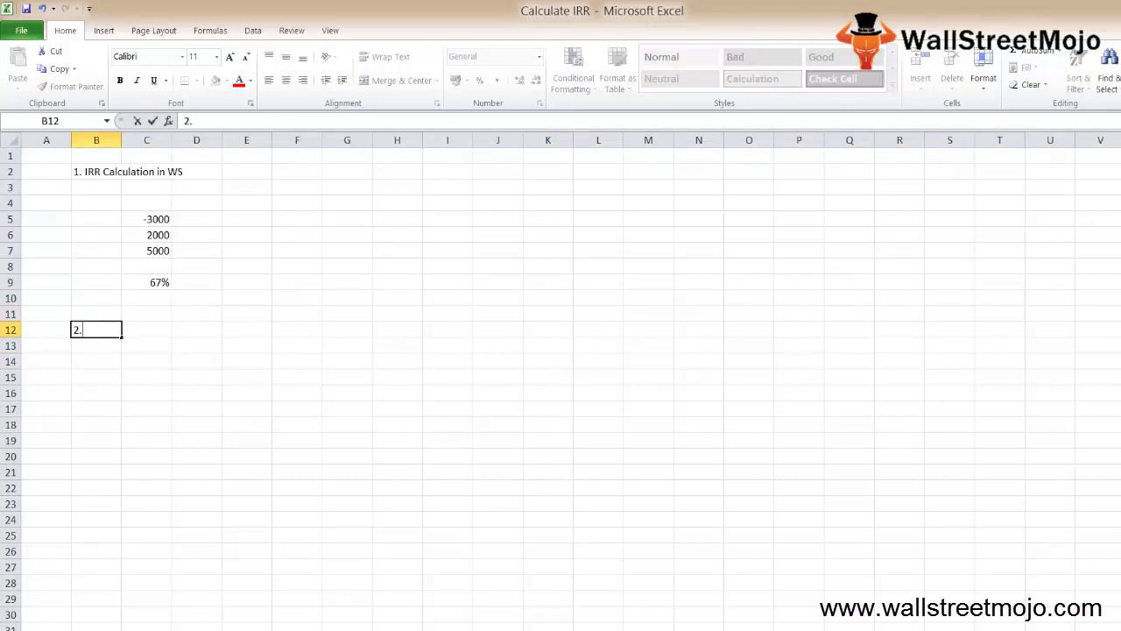
pyautogui.press('Down')
pyautogui.press('Down')
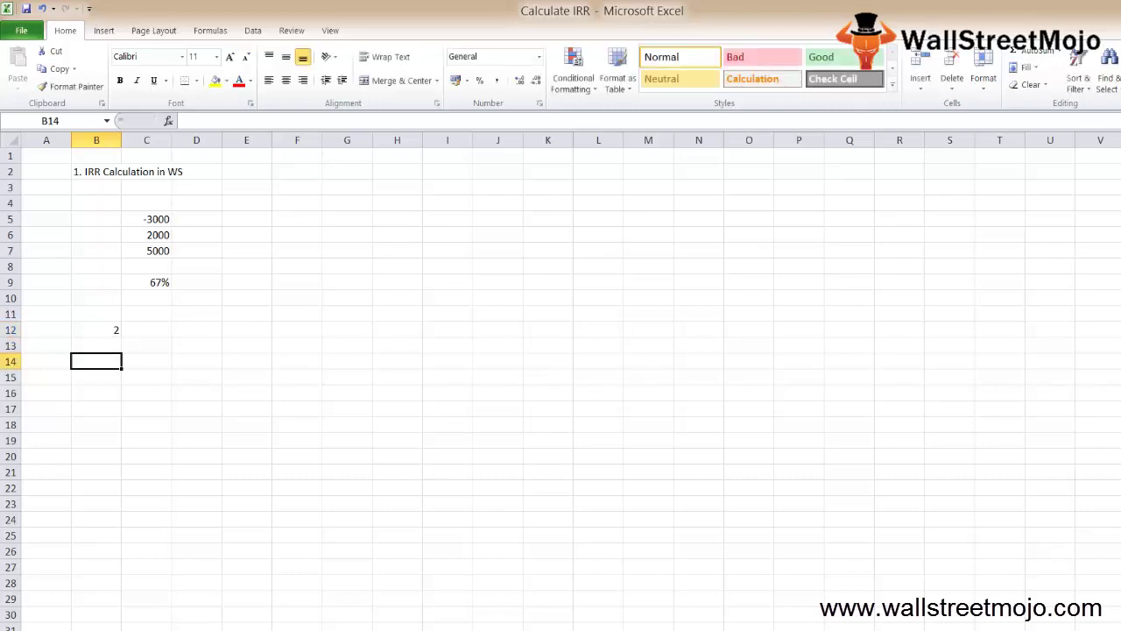
pyautogui.press('Right')
pyautogui.press('Up')
pyautogui.press('Up')
pyautogui.write('3000')
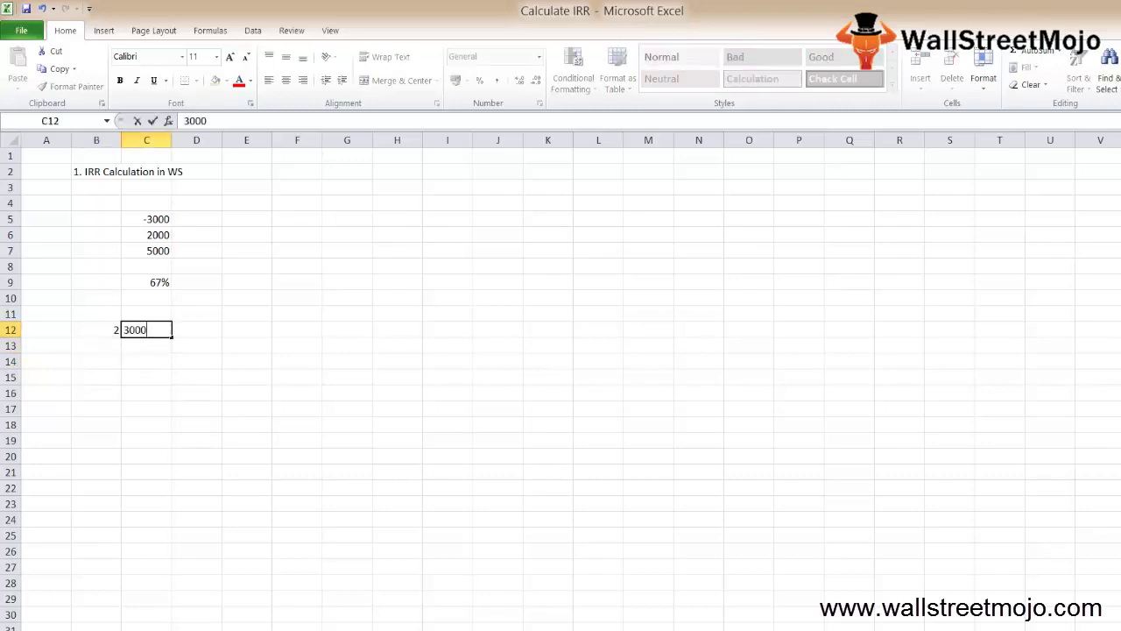
pyautogui.press('Return')
pyautogui.write('2000')
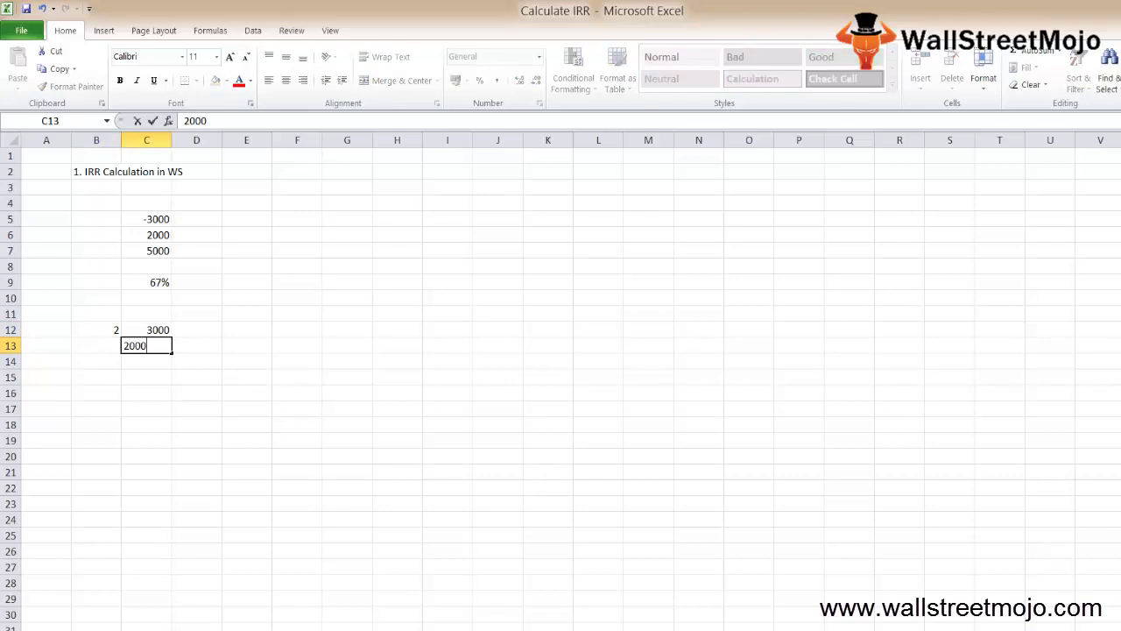
pyautogui.press('Return')
pyautogui.write('5000')
pyautogui.press('Return')
# - Enter =IRR(C12:C14) in C16, which returns #NUM!
pyautogui.press('Right')
pyautogui.press('Right')
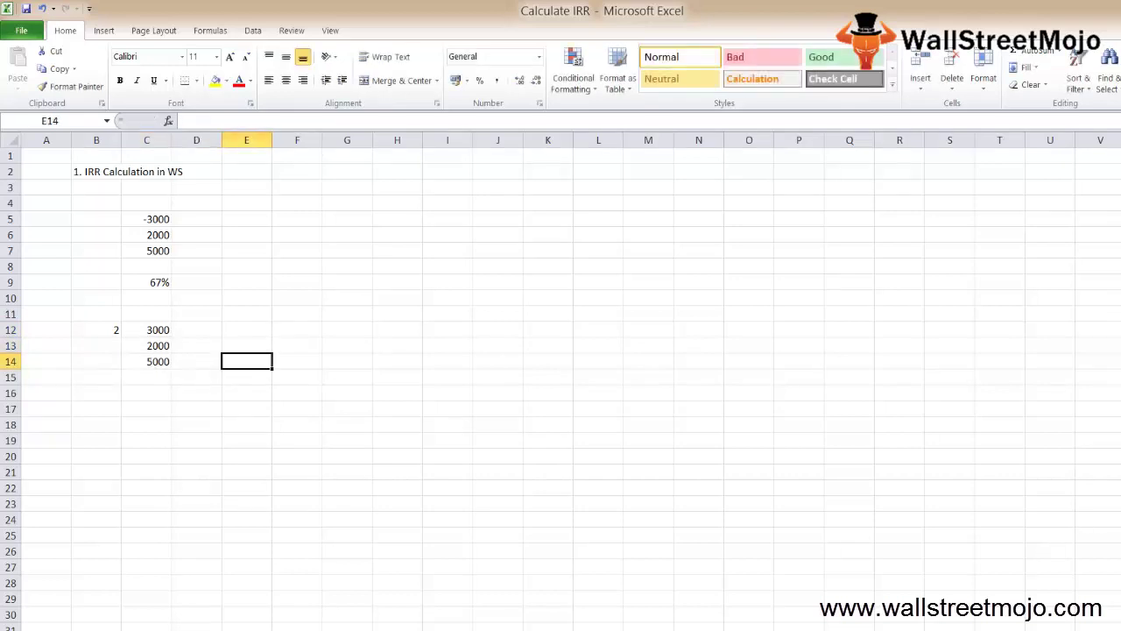
pyautogui.press('Down')
pyautogui.press('Down')
pyautogui.press('Left')
pyautogui.press('Left')
pyautogui.write('=s')
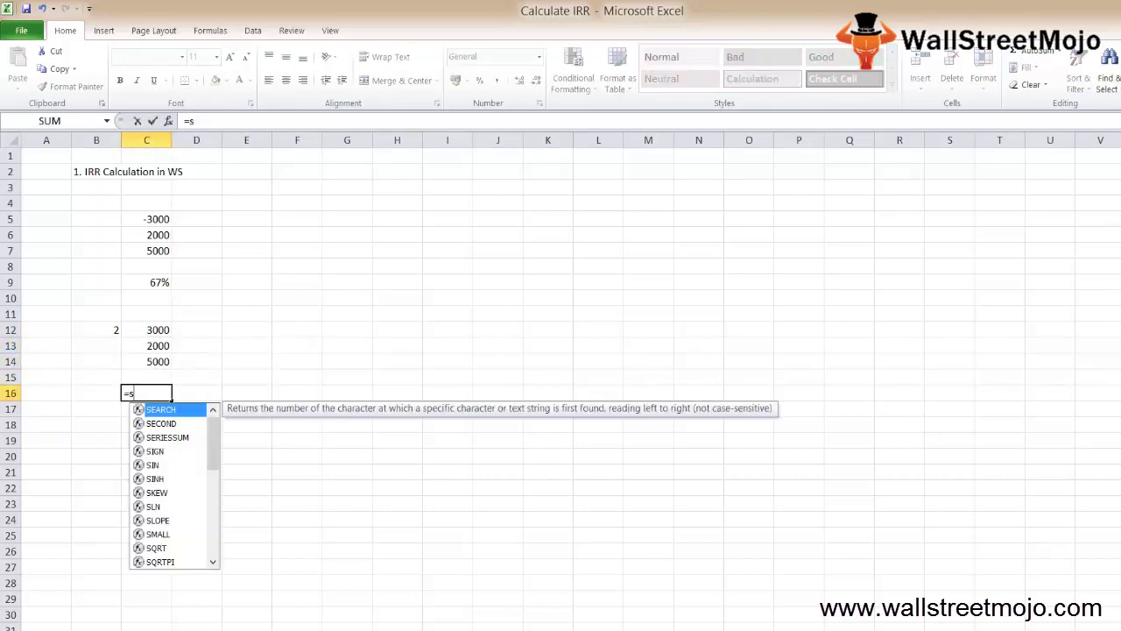
pyautogui.press('BackSpace')
pyautogui.write('IRR(')
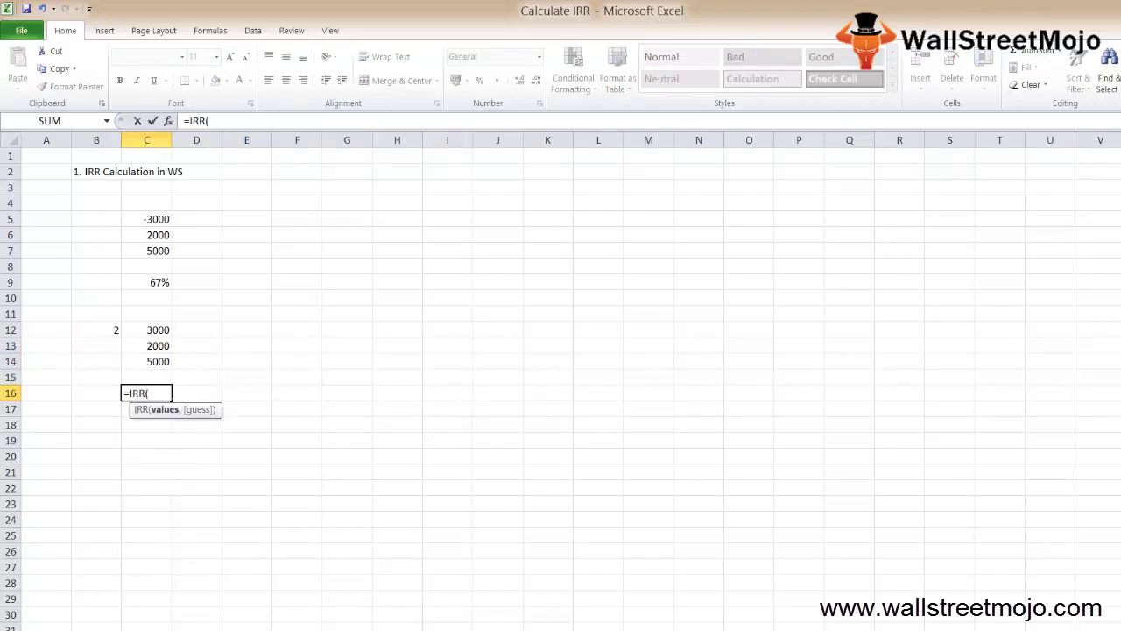
pyautogui.press('Up')
pyautogui.press('Up')
pyautogui.press('Up')
pyautogui.press('Up')
pyautogui.hotkey('shift', 'Down')
pyautogui.hotkey('shift', 'Down')
pyautogui.write(')')
pyautogui.press('Return')
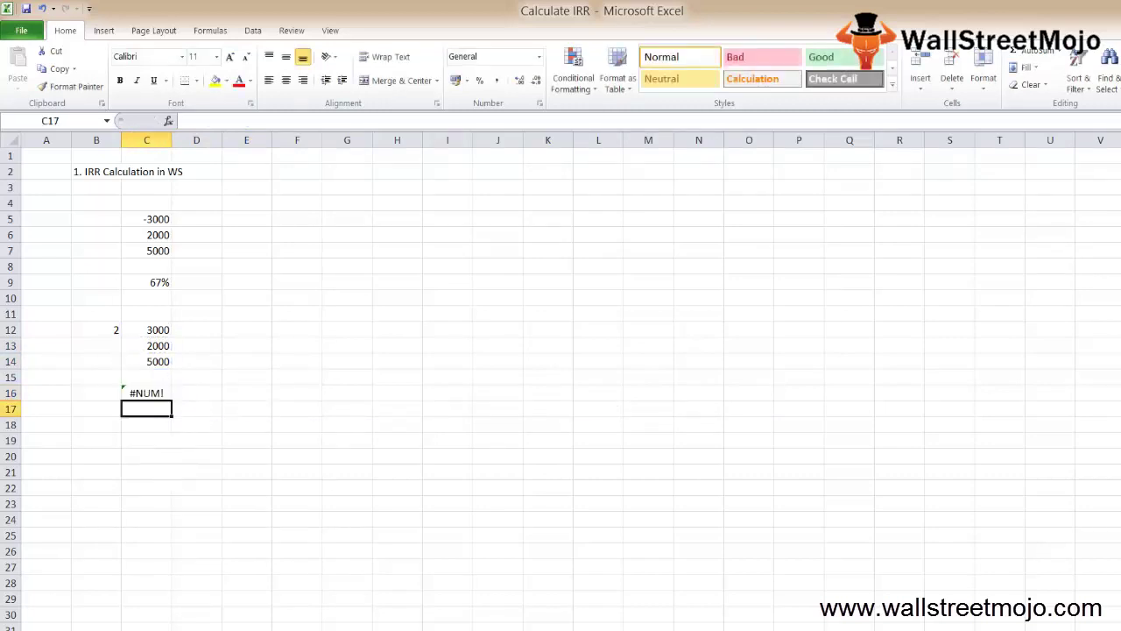
# - Select C12:C14 to show why the IRR fails: every flow is positive
pyautogui.click(146, 392)
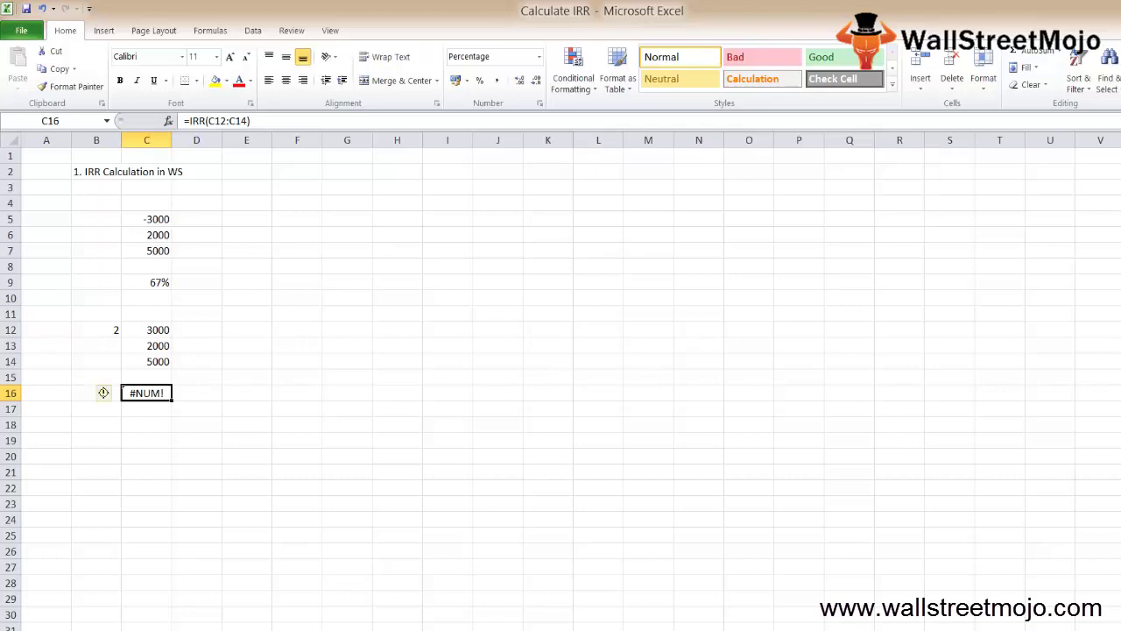
pyautogui.press('Up')
pyautogui.press('Up')
pyautogui.press('Up')
pyautogui.press('Up')
pyautogui.hotkey('shift', 'Down')
pyautogui.hotkey('shift', 'Down')
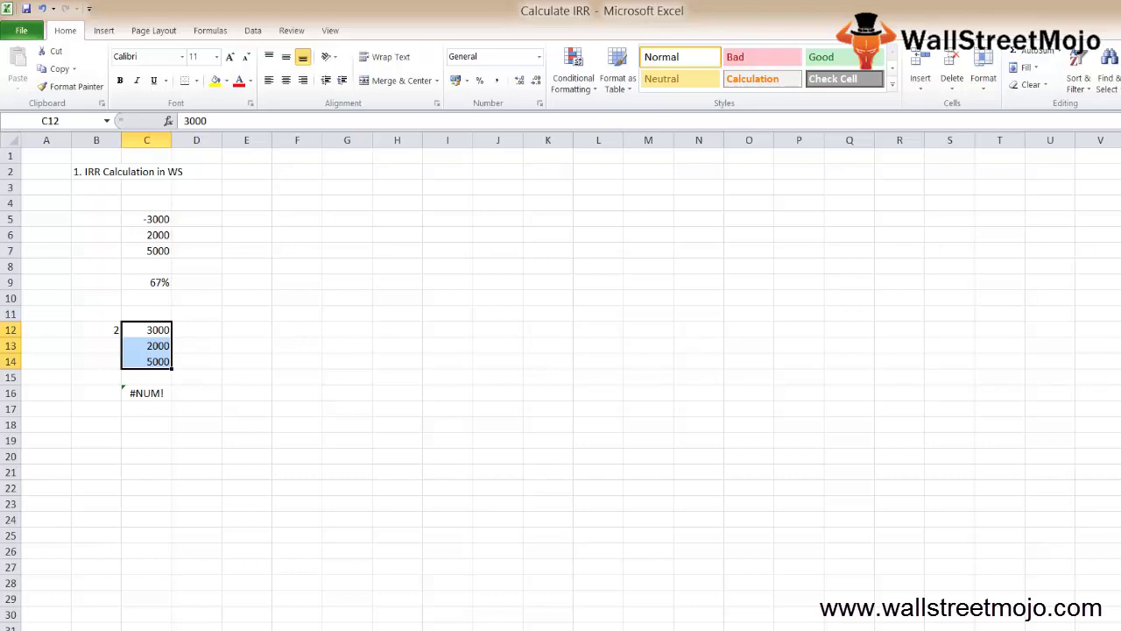
# - Label the third example 3 in B18 and enter -3000, -2000, -5000 in C18:C20
pyautogui.click(146, 345)
pyautogui.click(147, 393)
pyautogui.click(96, 424)
pyautogui.write('3')
pyautogui.press('Tab')
pyautogui.write('-3000')
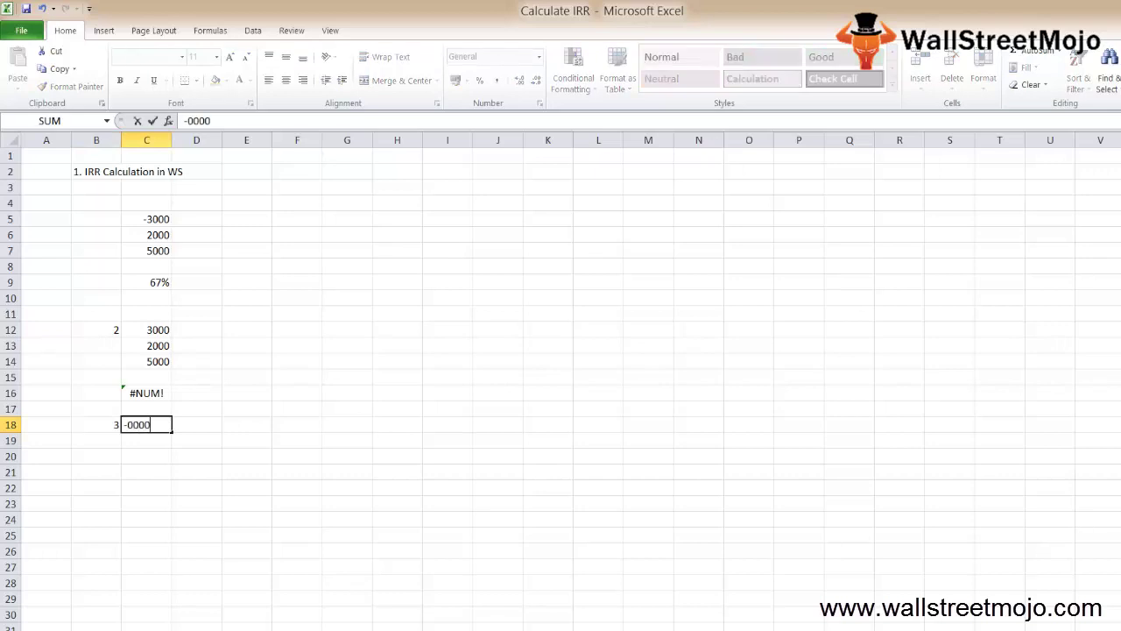
pyautogui.press('BackSpace')
pyautogui.press('BackSpace')
pyautogui.press('BackSpace')
pyautogui.press('BackSpace')
pyautogui.press('BackSpace')
pyautogui.write('-3000')
pyautogui.press('Return')
pyautogui.write('-2000')
pyautogui.press('Return')
pyautogui.write('-5000')
pyautogui.press('Return')
pyautogui.press('Return')
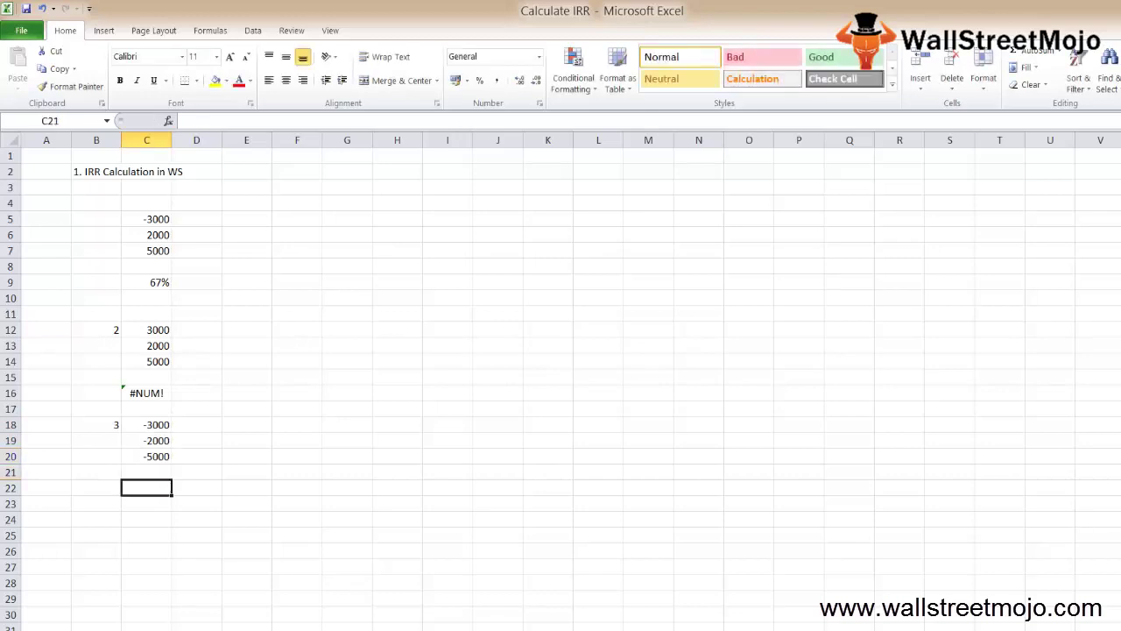
# - Enter =IRR(C18:C20) in C22, which returns #NUM! because every flow is negative
pyautogui.write('=rr')
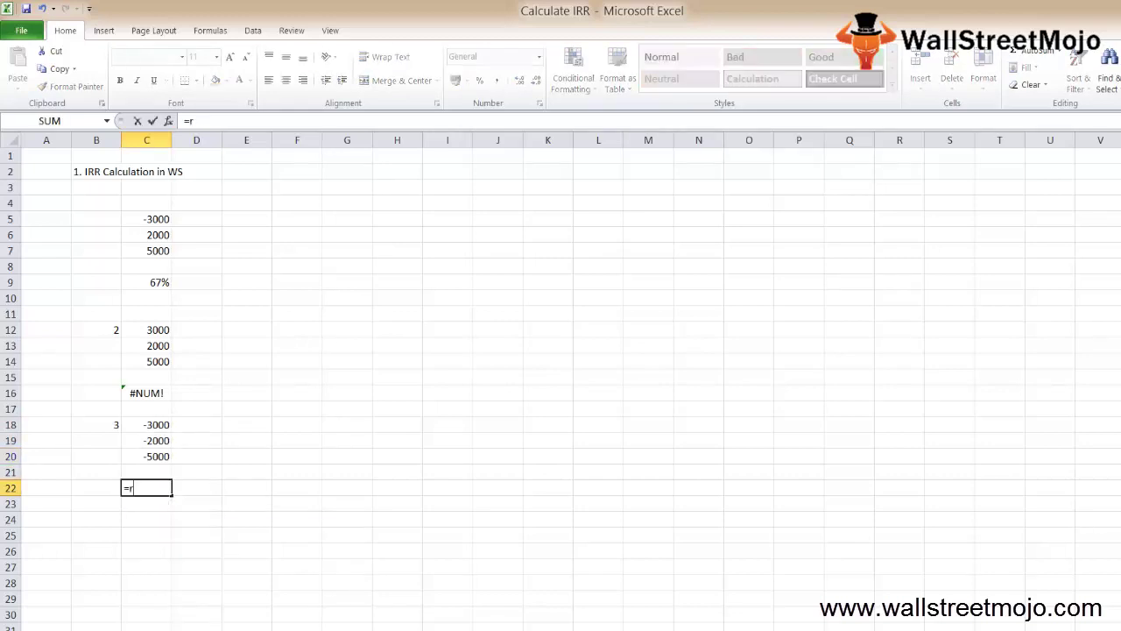
pyautogui.press('BackSpace')
pyautogui.press('BackSpace')
pyautogui.write('IRR(')
pyautogui.press('Up')
pyautogui.press('Up')
pyautogui.press('Up')
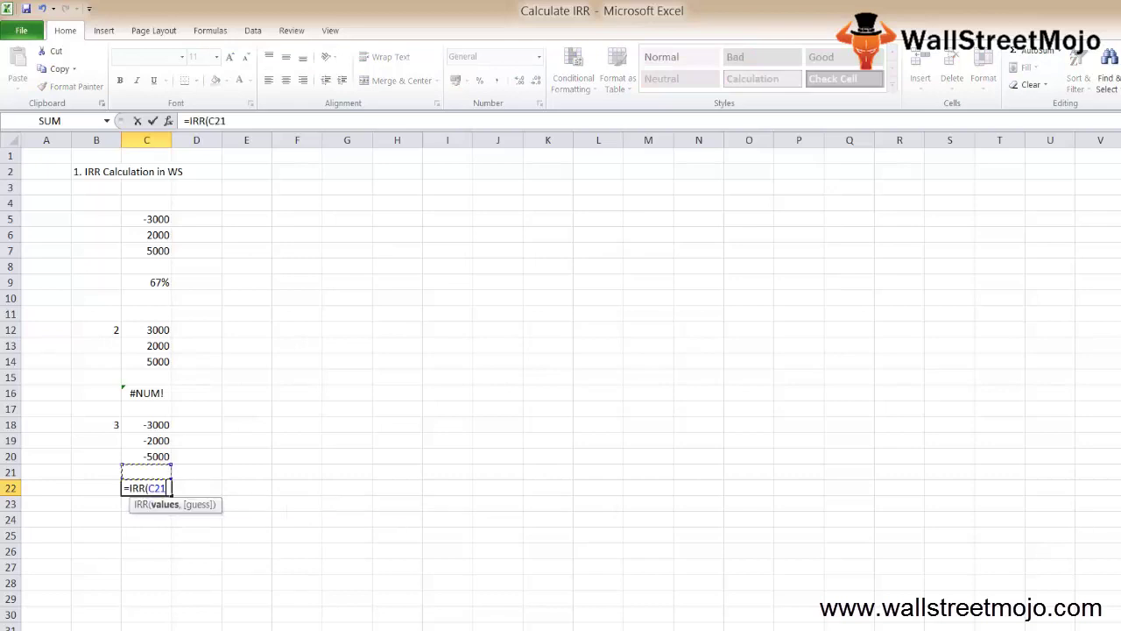
pyautogui.hotkey('shift', 'Down')
pyautogui.hotkey('shift', 'Down')
pyautogui.press('Return')
pyautogui.press('Up')
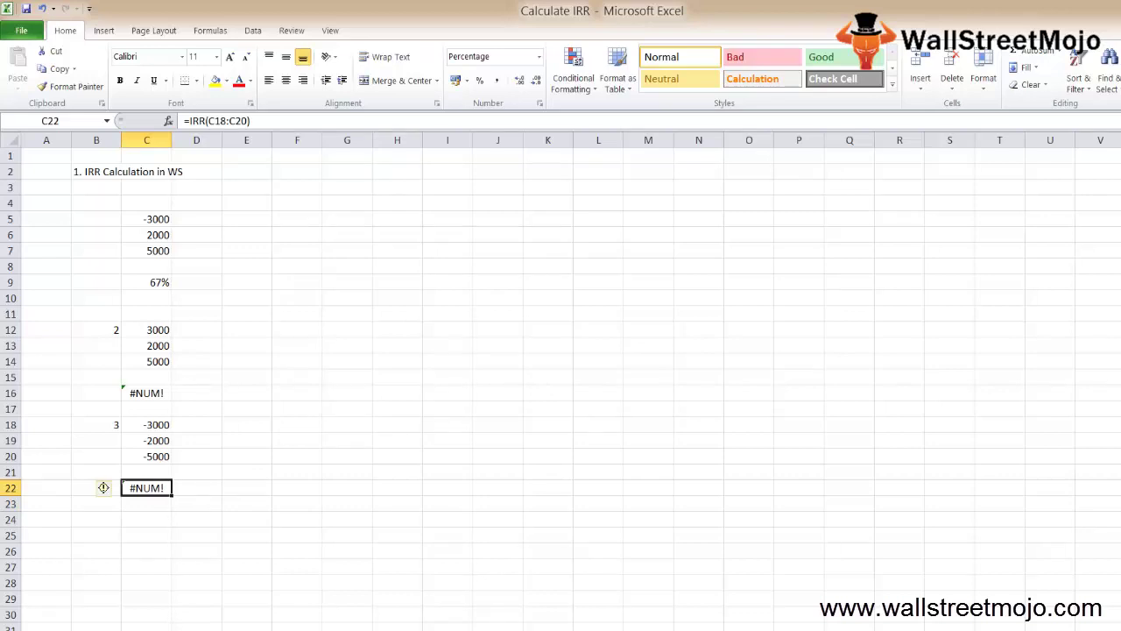
pyautogui.press('Up')
pyautogui.press('Up')
pyautogui.press('Up')
pyautogui.press('Up')
pyautogui.hotkey('shift', 'Down')
pyautogui.hotkey('shift', 'Down')
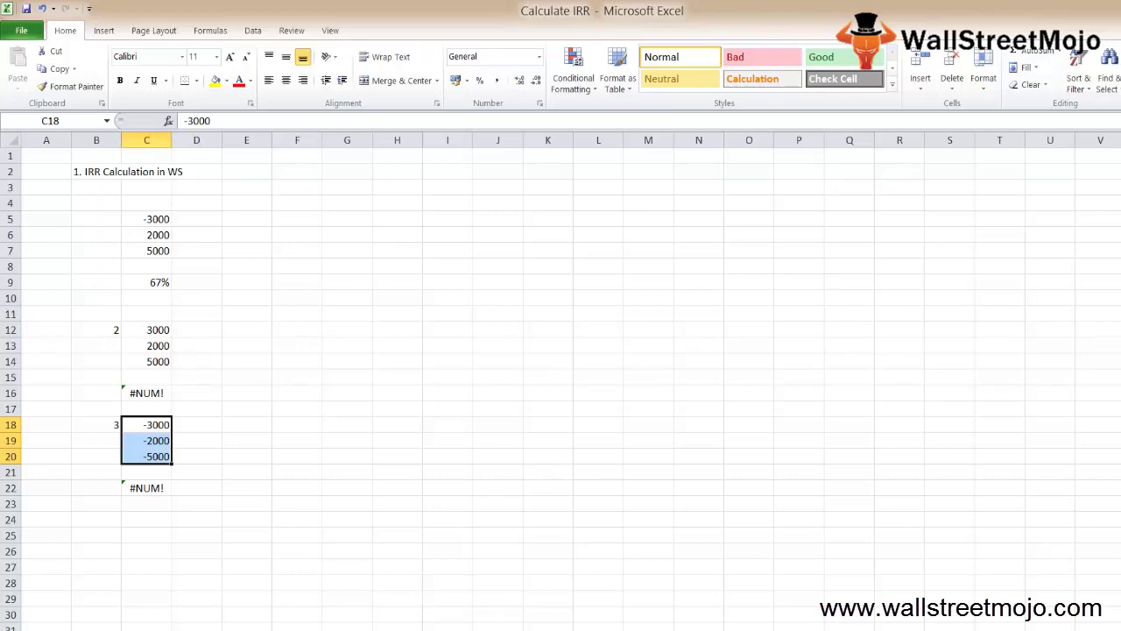
pyautogui.press('Return')
pyautogui.press('Down')
pyautogui.press('Down')
pyautogui.press('Down')
pyautogui.press('Down')
pyautogui.press('Down')
pyautogui.press('Down')
pyautogui.press('Left')
pyautogui.press('Left')
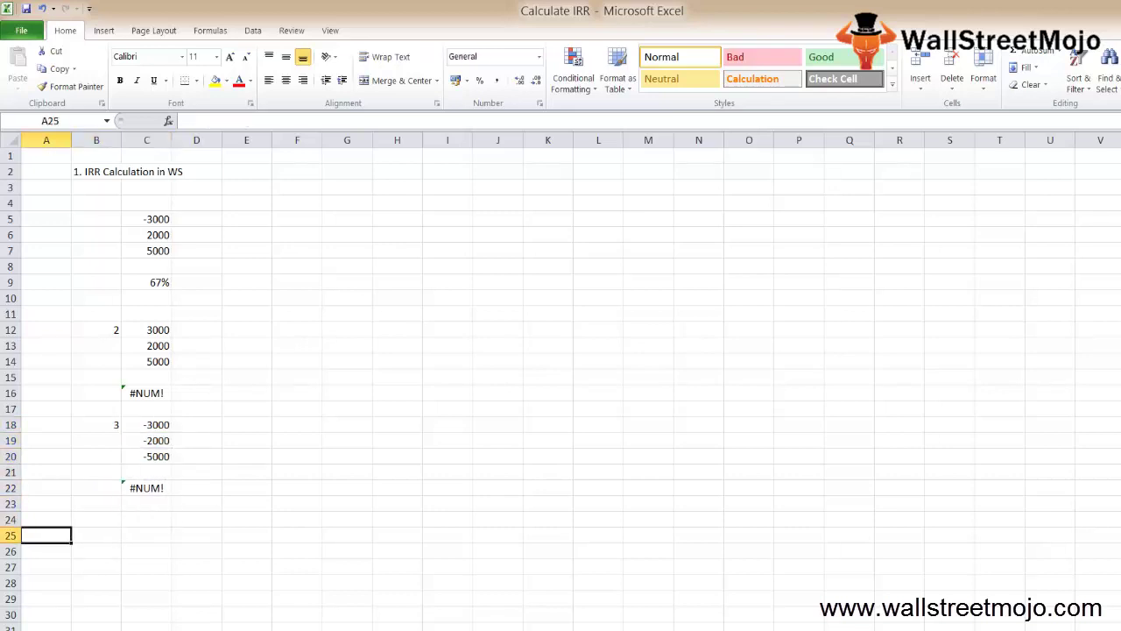
# - Label the fourth example 4 in B25 and enter -10000, 2000, 5000, 4000, 6000 in C25:C29
pyautogui.press('Right')
pyautogui.write('4')
pyautogui.press('Right')
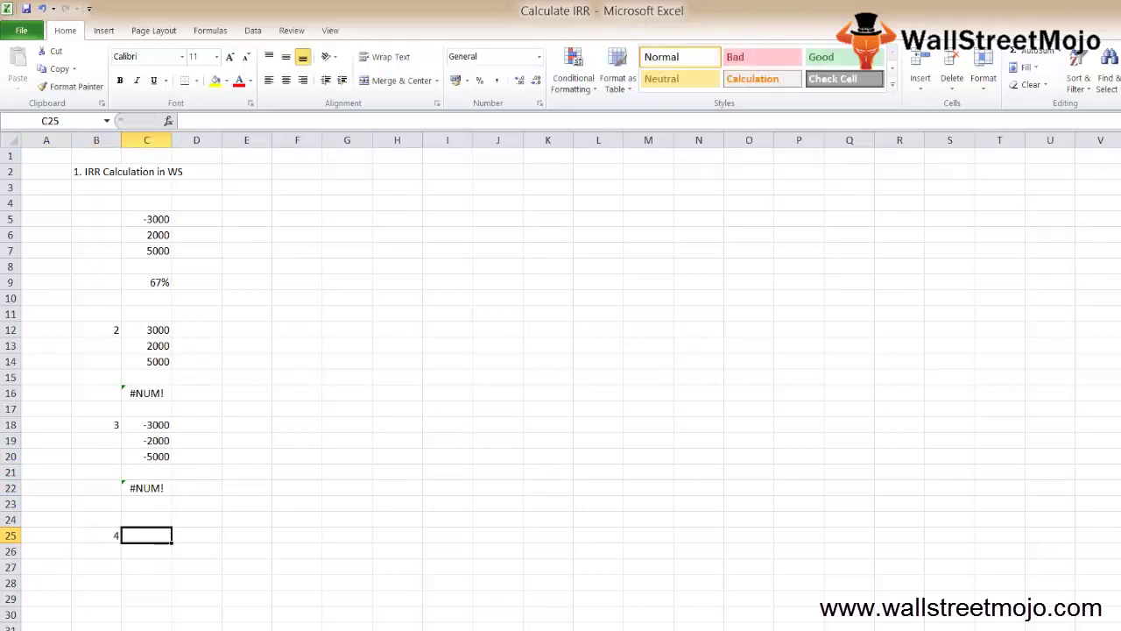
pyautogui.write('-10000')
pyautogui.press('Return')
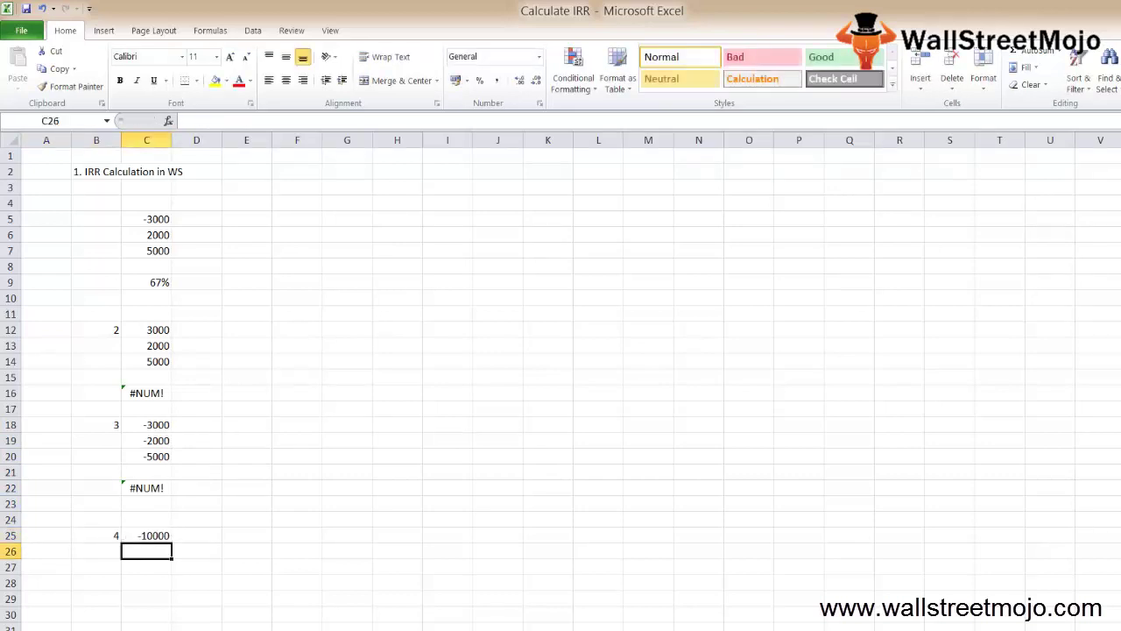
pyautogui.write('2000')
pyautogui.press('Return')
pyautogui.write('5000')
pyautogui.press('Return')
pyautogui.write('4000')
pyautogui.press('Return')
pyautogui.write('6000')
pyautogui.hotkey('ctrl', 'Return')
# - Enter =IRR(C25:C27) in E27, giving -19%
pyautogui.press('Up')
pyautogui.press('Up')
pyautogui.press('Up')
pyautogui.hotkey('shift', 'Right')
pyautogui.hotkey('shift', 'Left')
pyautogui.hotkey('shift', 'Down')
pyautogui.hotkey('shift', 'Down')
pyautogui.hotkey('shift', 'Down')
pyautogui.press('Up')
pyautogui.press('Up')
pyautogui.press('Down')
pyautogui.press('Down')
pyautogui.press('Down')
pyautogui.press('Up')
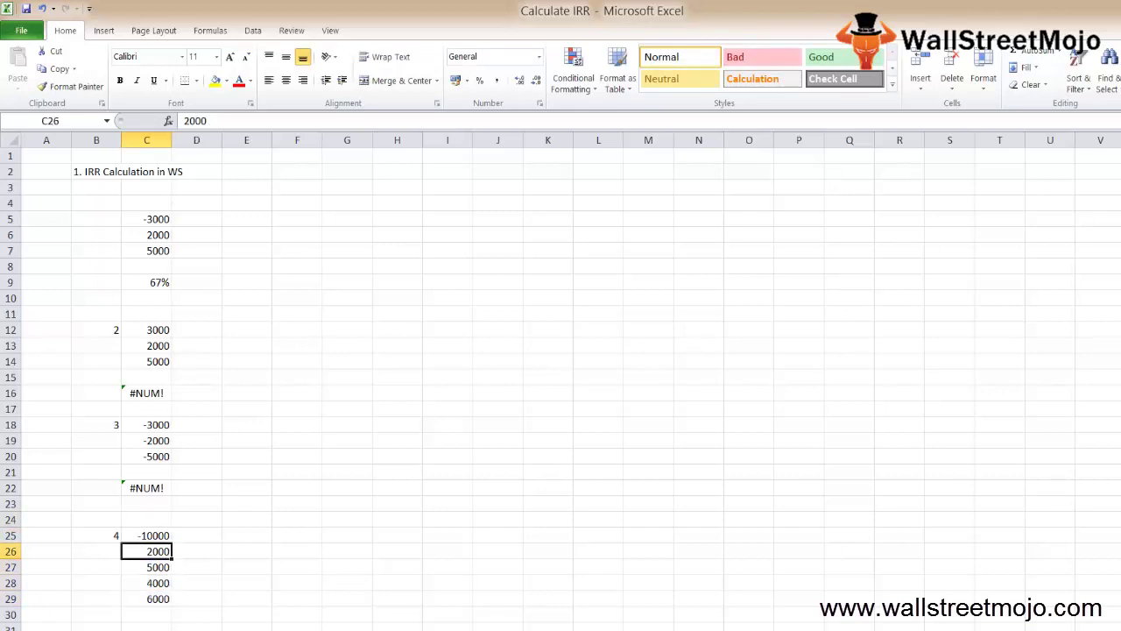
pyautogui.click(246, 567)
pyautogui.write('=IRR(')
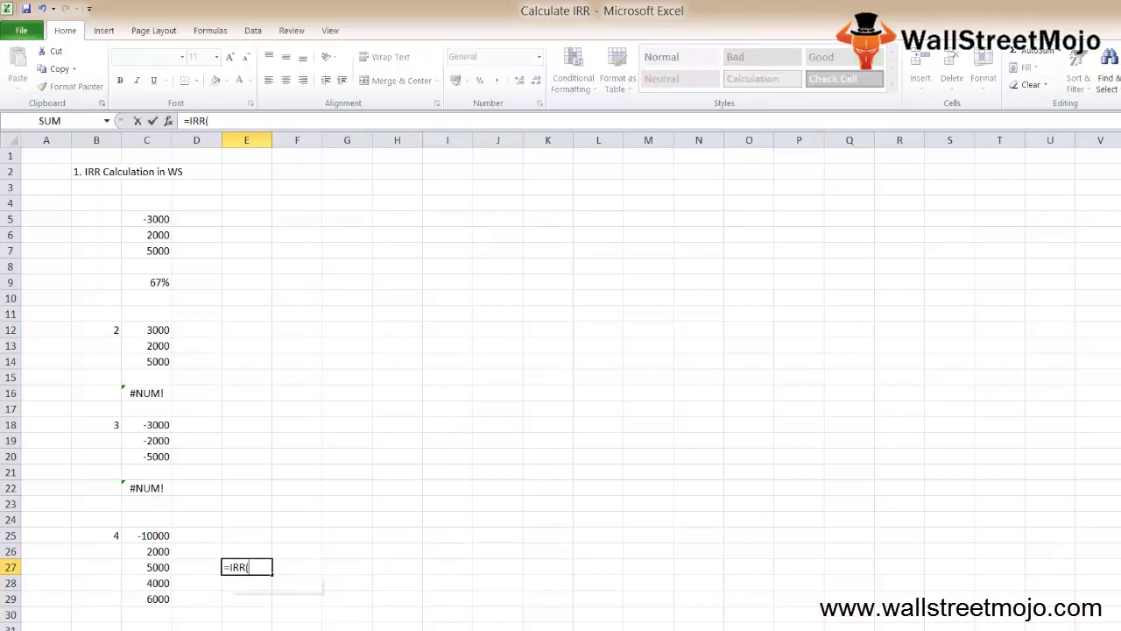
pyautogui.press('Up')
# - Enter =IRR(C25:C28) in E28, giving 4%
pyautogui.press('Up')
pyautogui.press('Left')
pyautogui.press('Left')
pyautogui.hotkey('shift', 'Down')
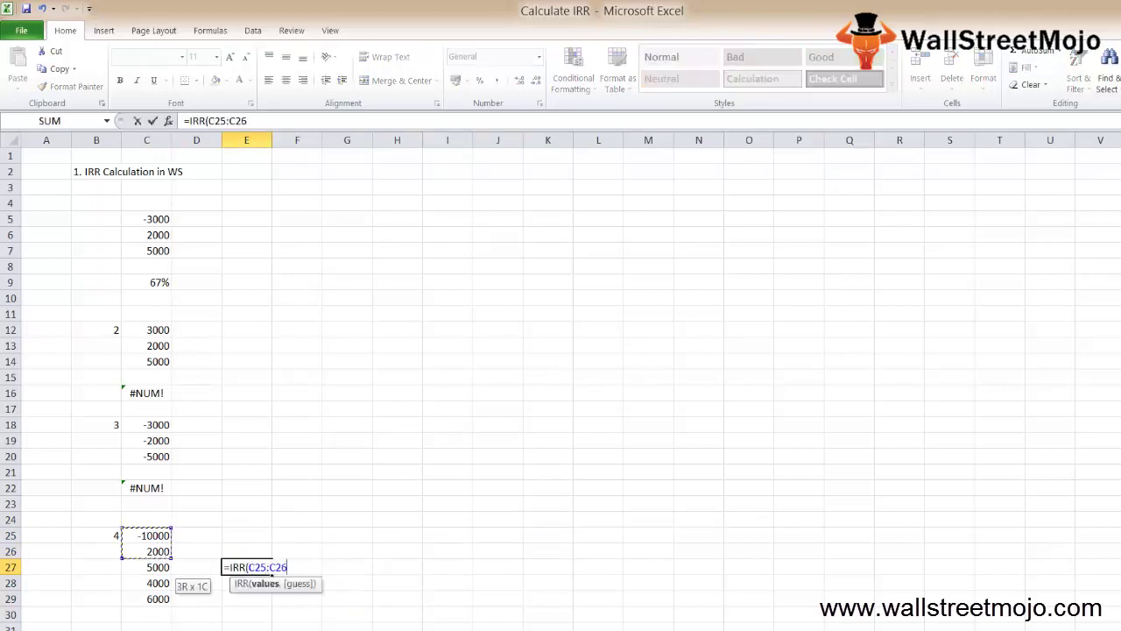
pyautogui.hotkey('shift', 'Down')
pyautogui.press('Return')
pyautogui.press('Up')
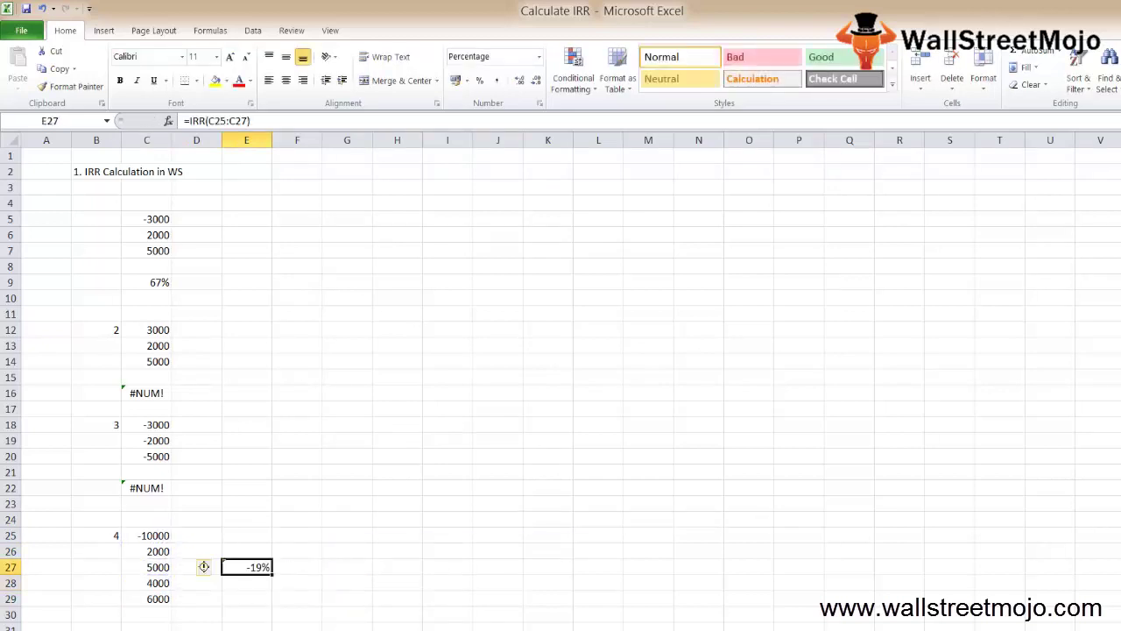
pyautogui.press('Left')
pyautogui.press('Down')
pyautogui.press('Right')
pyautogui.write('=IRR(')
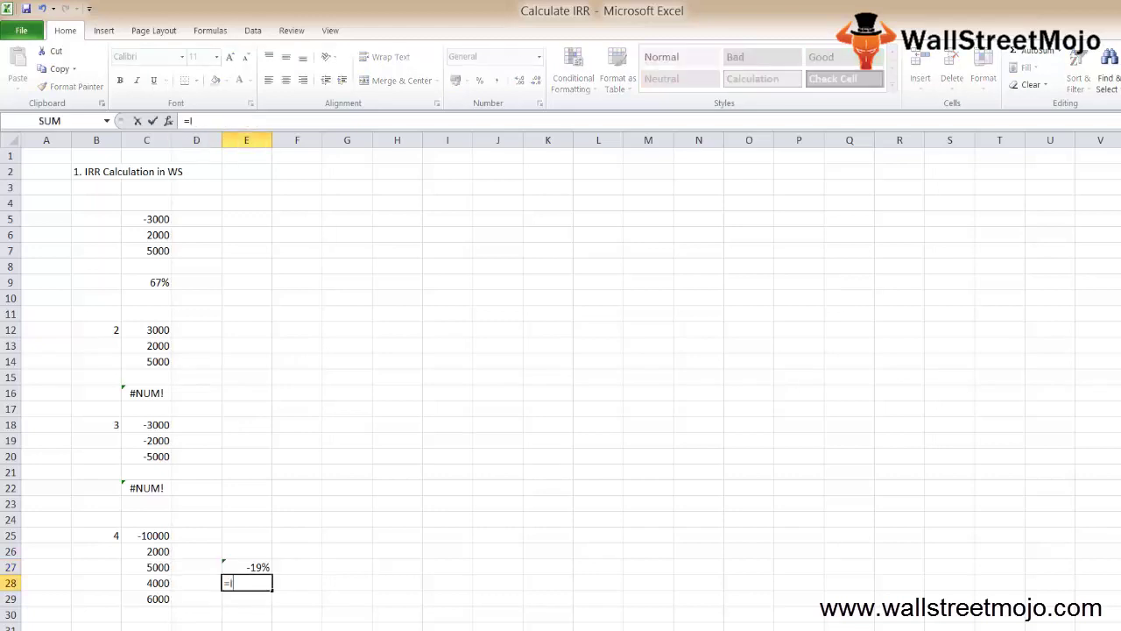
pyautogui.press('Left')
pyautogui.press('Up')
pyautogui.press('Up')
pyautogui.press('Up')
pyautogui.press('Left')
pyautogui.hotkey('shift', 'Down')
pyautogui.hotkey('shift', 'Down')
pyautogui.hotkey('shift', 'Down')
pyautogui.write(')')
pyautogui.press('Return')
# - Enter =IRR(C25:C29) in E29, giving 22%
pyautogui.press('Up')
pyautogui.press('Down')
pyautogui.press('Up')
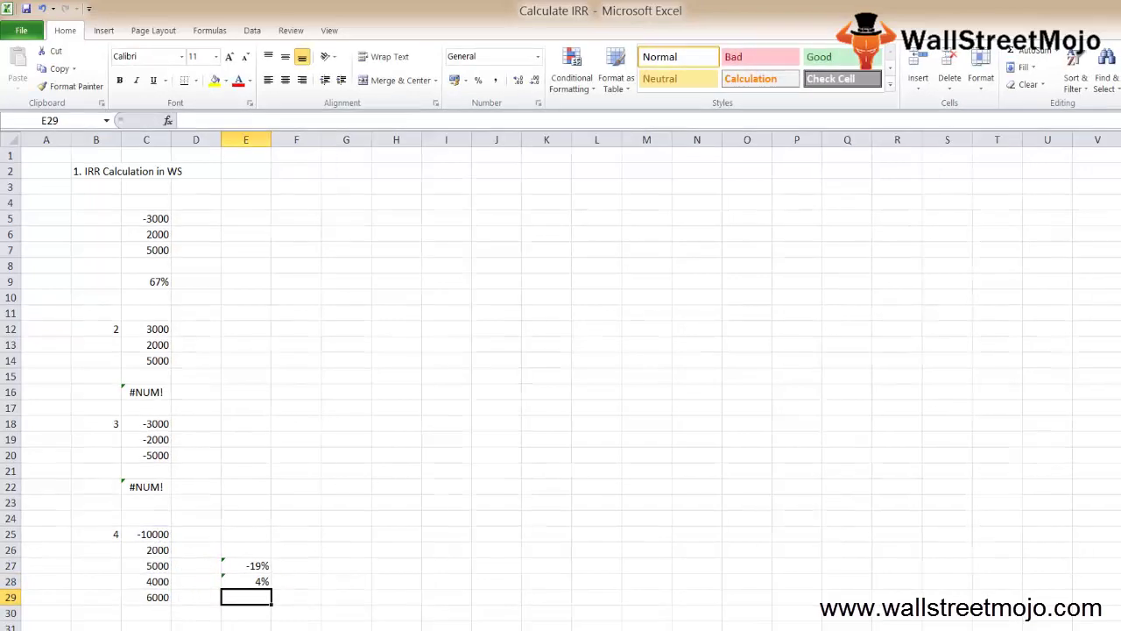
pyautogui.write('=IRR(')
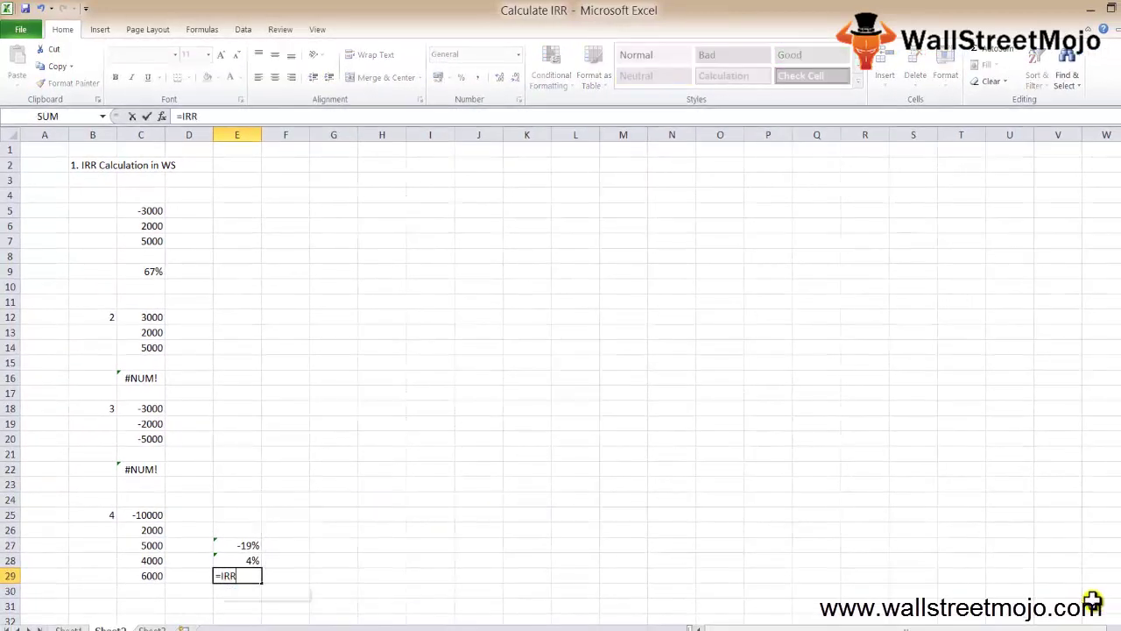
pyautogui.press('Up')
pyautogui.press('Up')
pyautogui.press('Up')
pyautogui.press('Left')
pyautogui.press('Left')
pyautogui.press('Up')
pyautogui.hotkey('shift', 'Down')
pyautogui.hotkey('shift', 'Down')
pyautogui.hotkey('shift', 'Down')
pyautogui.hotkey('shift', 'Down')
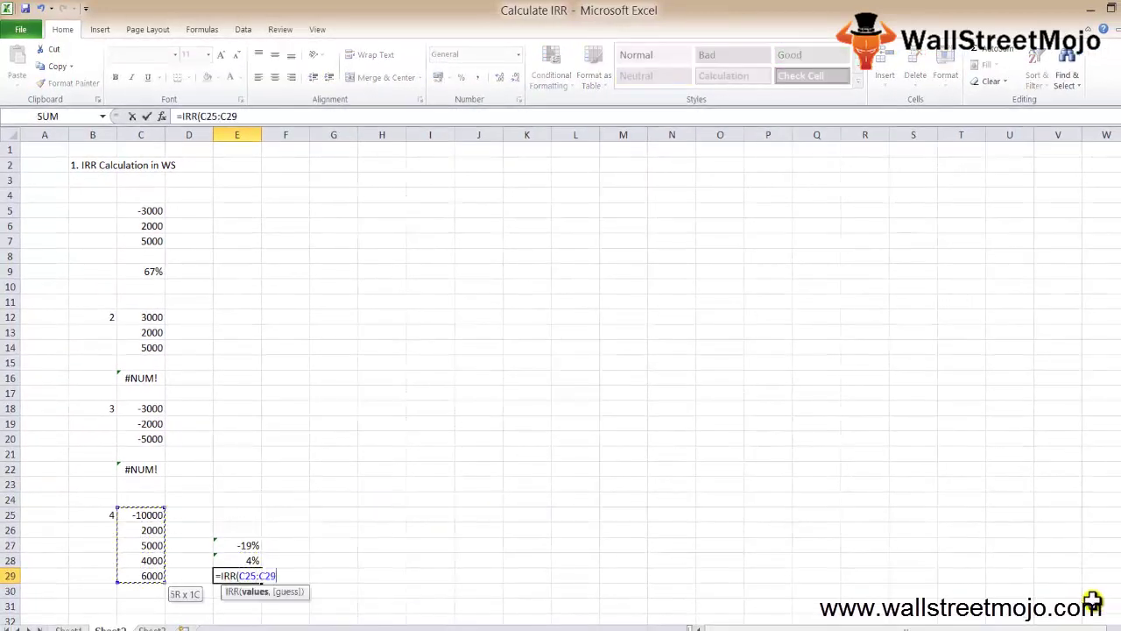
pyautogui.press('Return')
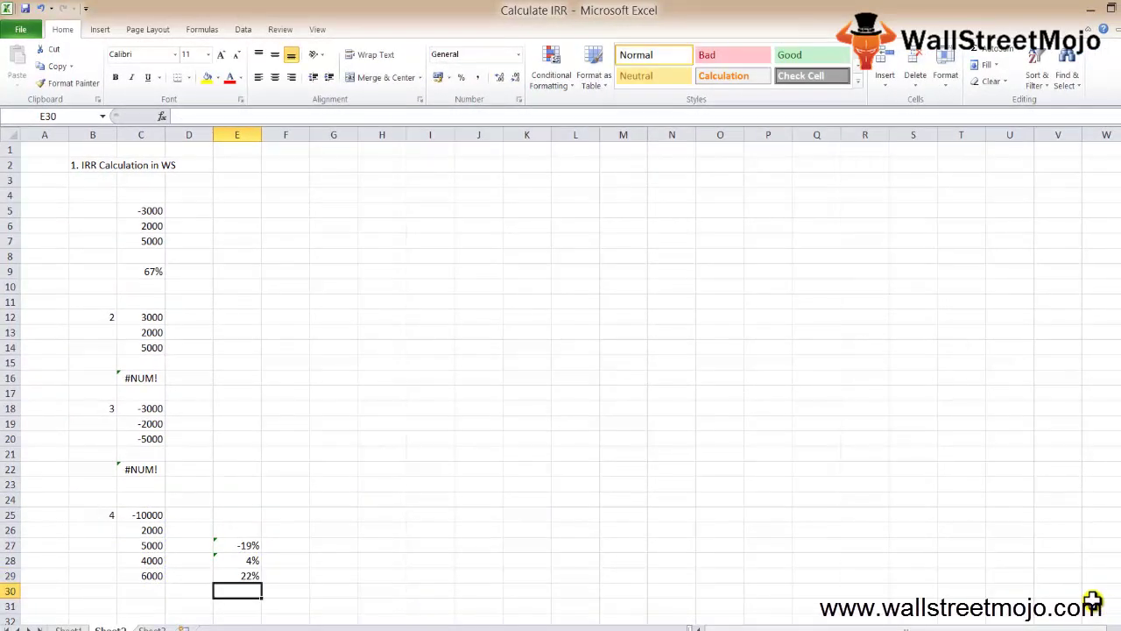
pyautogui.press('Up')
pyautogui.press('Up')
pyautogui.press('Up')
pyautogui.press('Up')
pyautogui.press('Up')
pyautogui.press('Up')
pyautogui.press('Up')
pyautogui.press('Up')
pyautogui.press('Left')
pyautogui.press('Left')
pyautogui.press('Down')
pyautogui.press('Down')
pyautogui.press('Down')
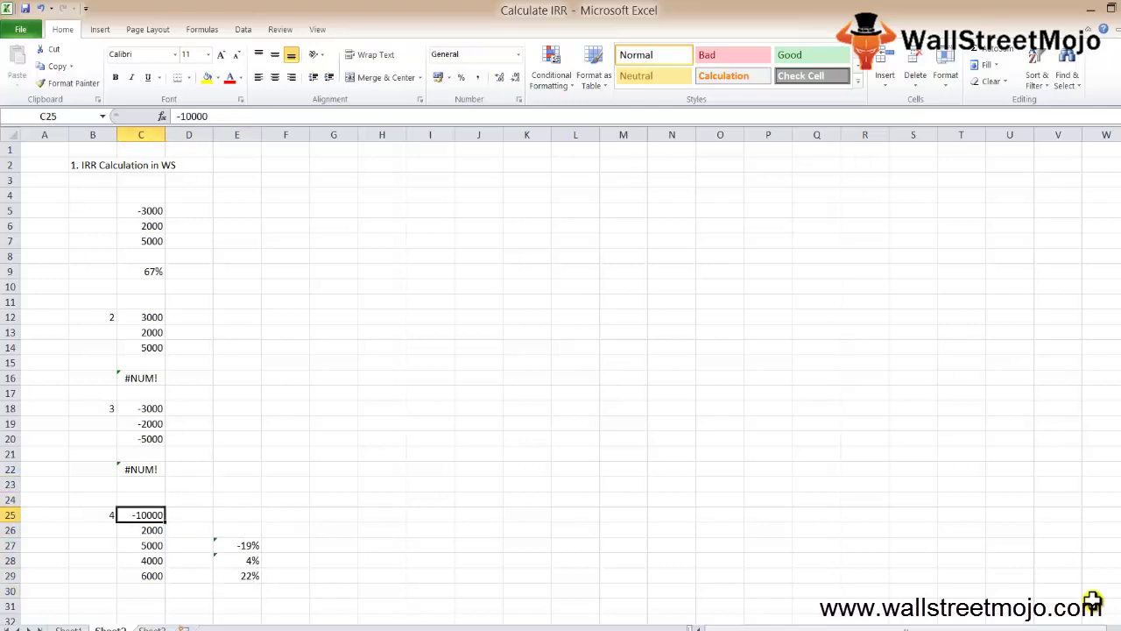
pyautogui.press('Down')
pyautogui.press('Down')
pyautogui.press('Down')
pyautogui.press('Up')
pyautogui.press('Up')
pyautogui.hotkey('shift', 'space')
pyautogui.hotkey('shift', 'Down')
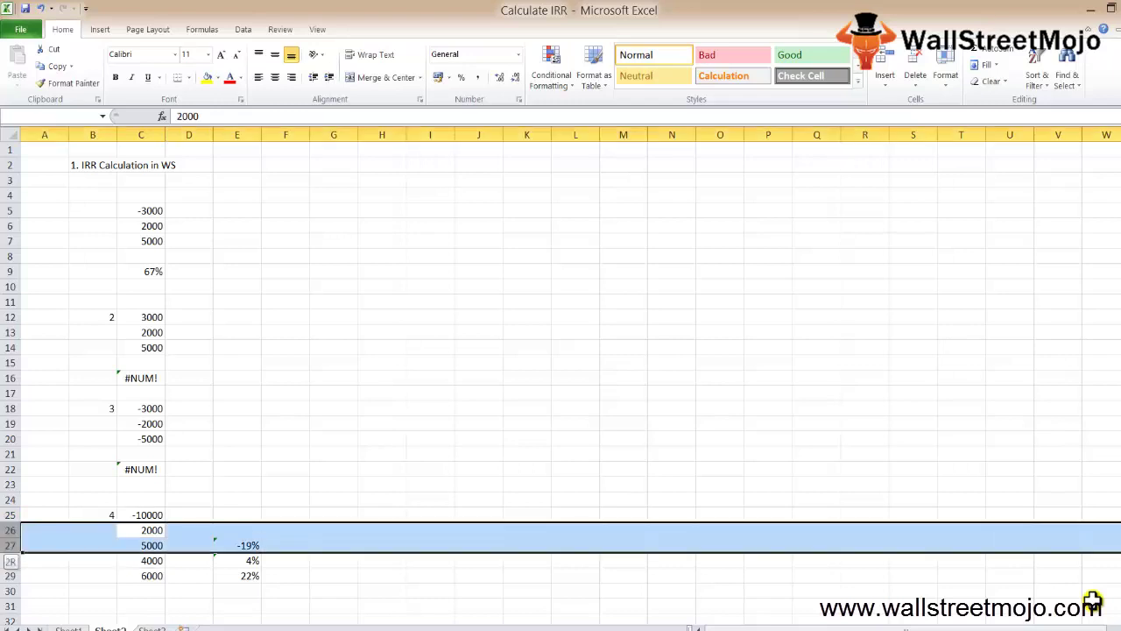
pyautogui.hotkey('shift', 'Down')
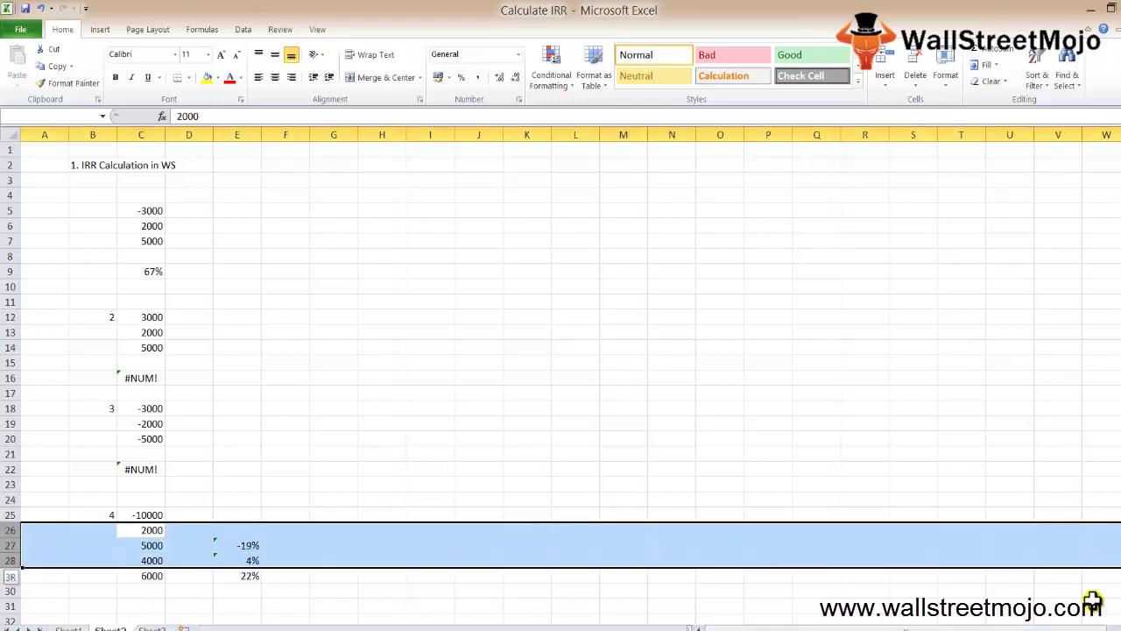
pyautogui.hotkey('shift', 'Down')
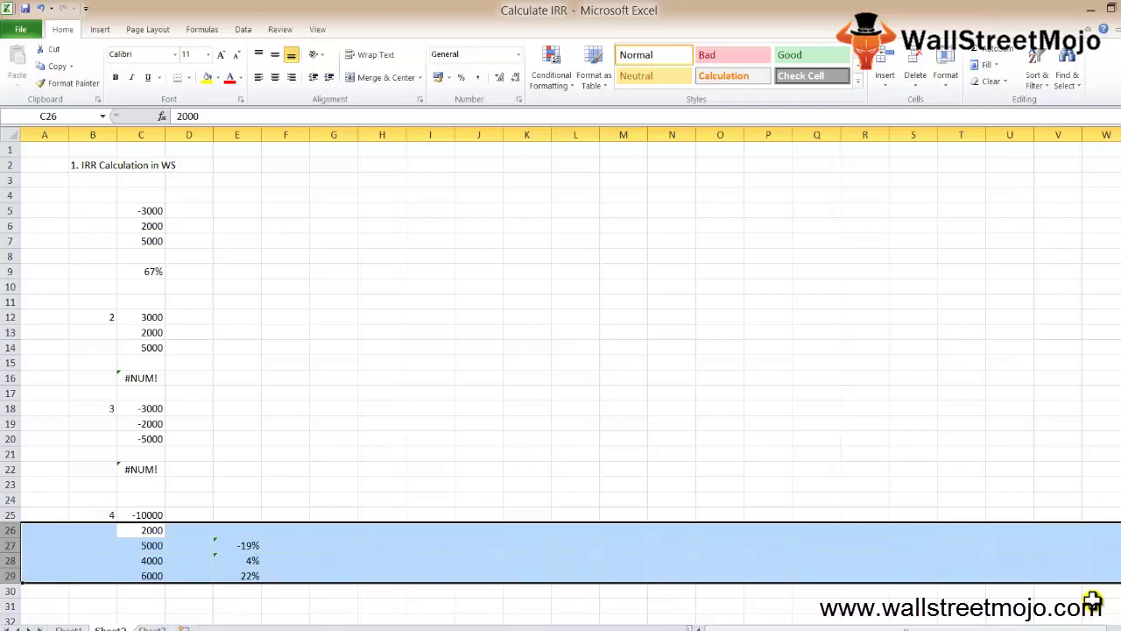
pyautogui.press('Down')
pyautogui.press('Down')
pyautogui.press('Down')
pyautogui.press('Right')
pyautogui.press('Right')
pyautogui.press('Up')
pyautogui.press('Up')
pyautogui.press('Left')
pyautogui.press('Left')
pyautogui.press('Up')
pyautogui.press('Up')
pyautogui.press('Down')
pyautogui.hotkey('shift', 'Down')
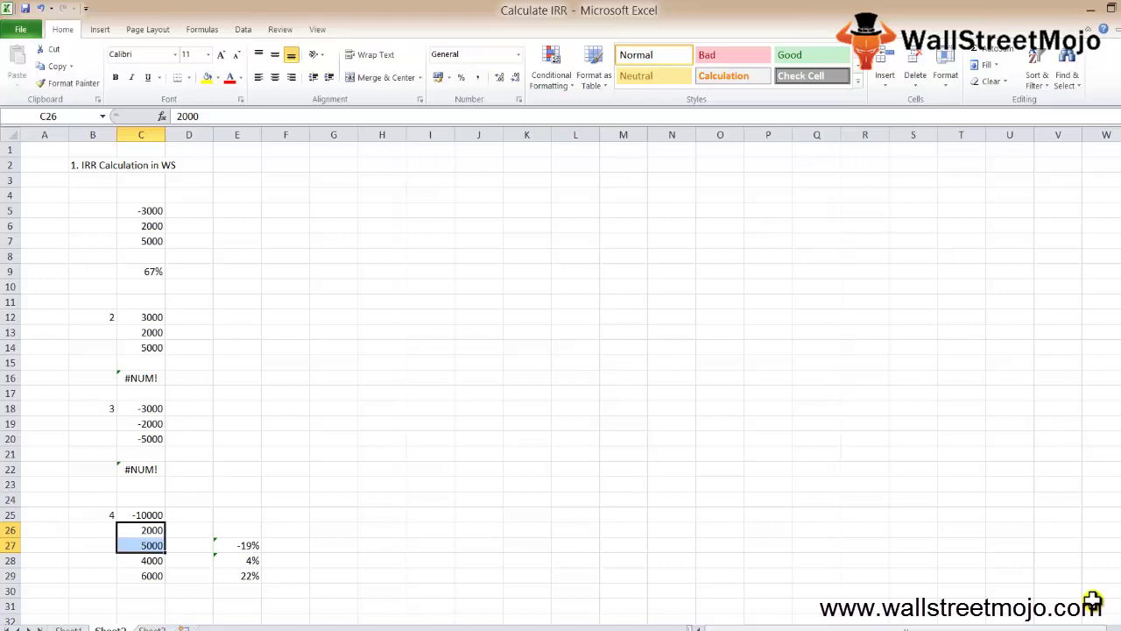
pyautogui.press('Down')
pyautogui.press('Down')
pyautogui.press('Up')
pyautogui.press('Right')
pyautogui.press('Right')
pyautogui.press('Down')
pyautogui.press('Down')
pyautogui.press('Up')
pyautogui.press('F2')
pyautogui.press('Return')
pyautogui.press('F2')
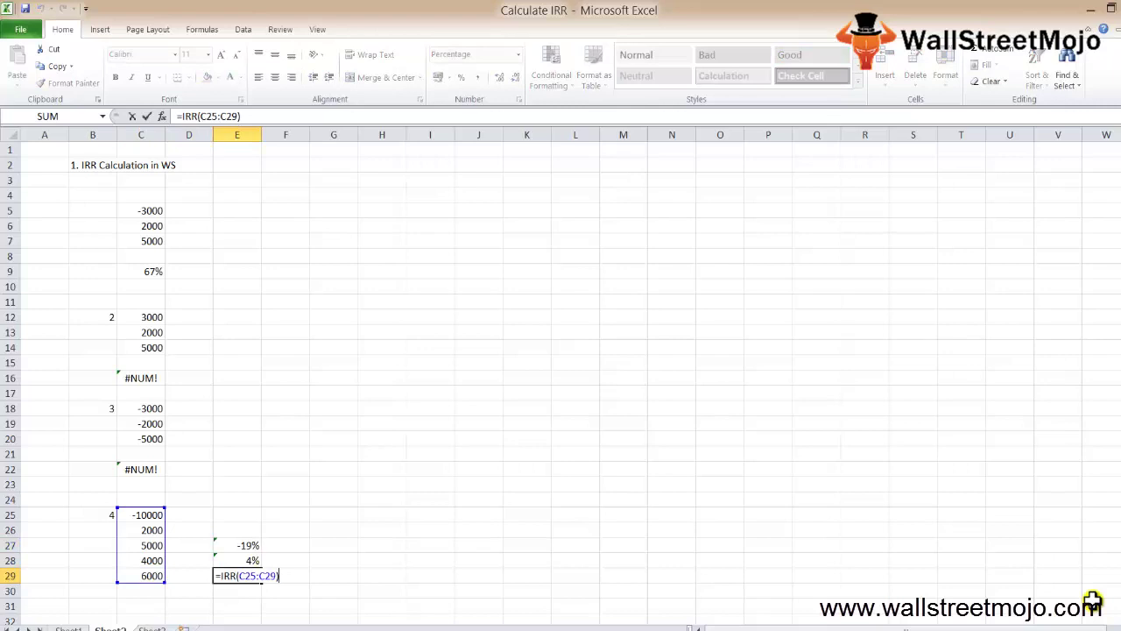
pyautogui.press('Return')
pyautogui.press('Up')
pyautogui.press('Up')
pyautogui.press('F2')
pyautogui.press('Return')
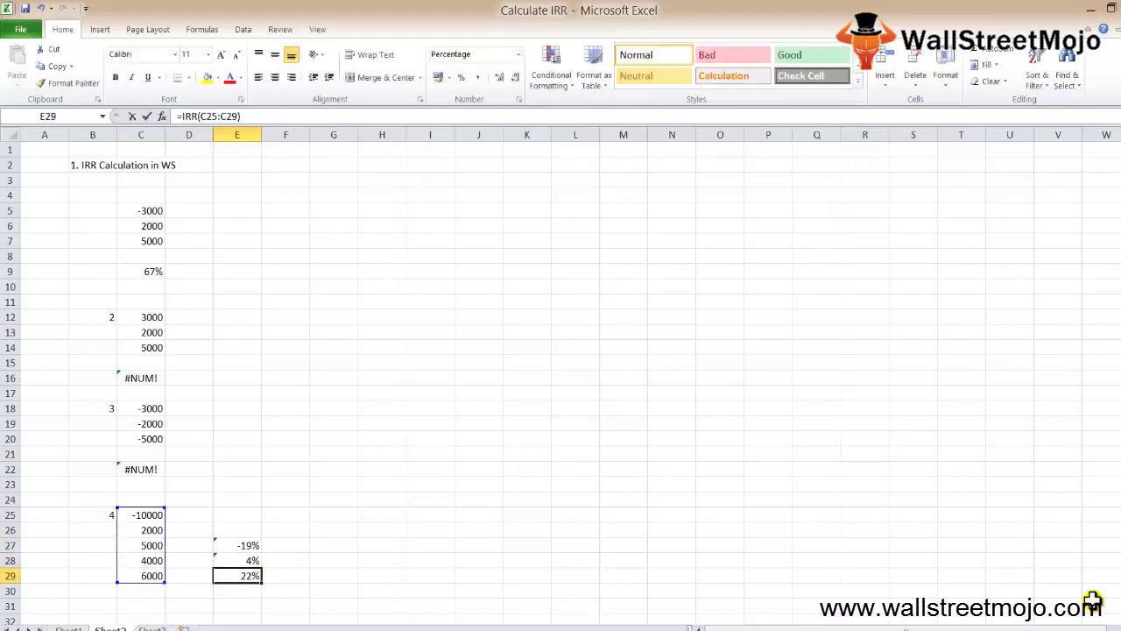
pyautogui.press('F2')
pyautogui.press('Escape')
pyautogui.press('Up')
pyautogui.press('Up')
pyautogui.press('Left')
pyautogui.press('Left')
pyautogui.press('Up')
pyautogui.hotkey('shift', 'Down')
pyautogui.hotkey('shift', 'Down')
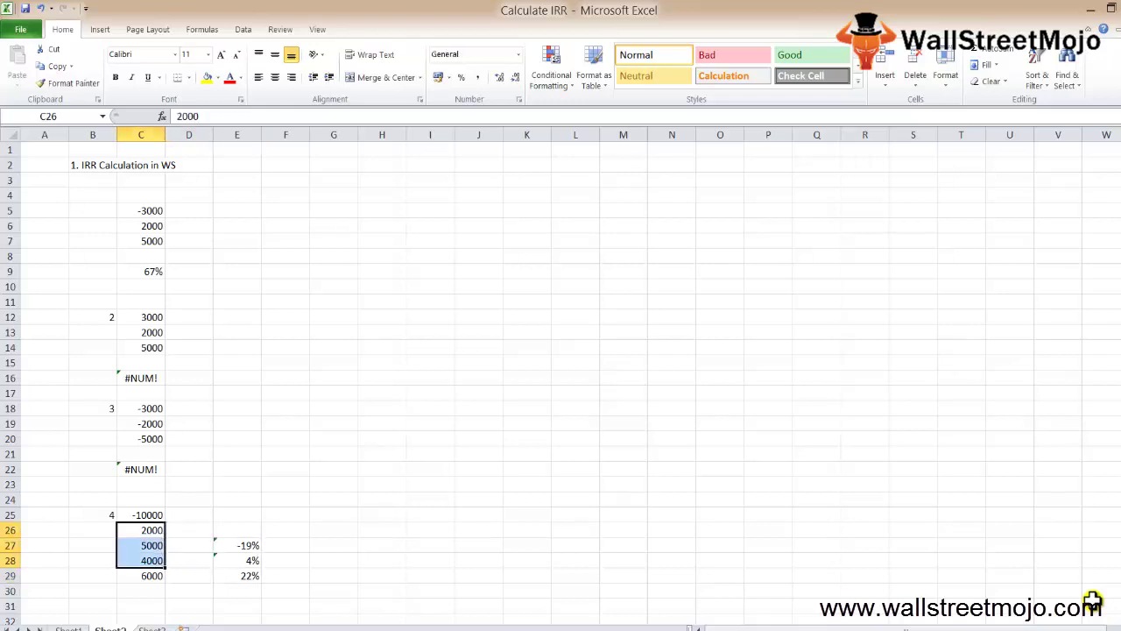
pyautogui.hotkey('shift', 'Up')
pyautogui.hotkey('shift', 'Up')
pyautogui.hotkey('shift', 'Down')
pyautogui.hotkey('shift', 'Down')
pyautogui.hotkey('shift', 'Down')
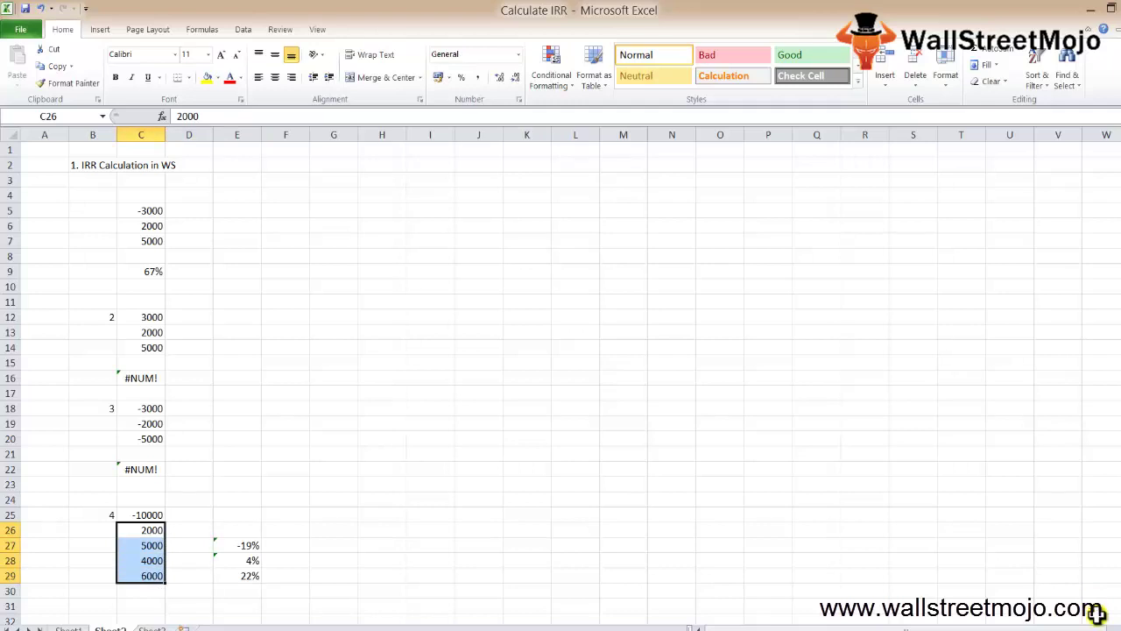
# - Enter note number 1 in J10 with the text "Min + and -" in K10
pyautogui.click(474, 283)
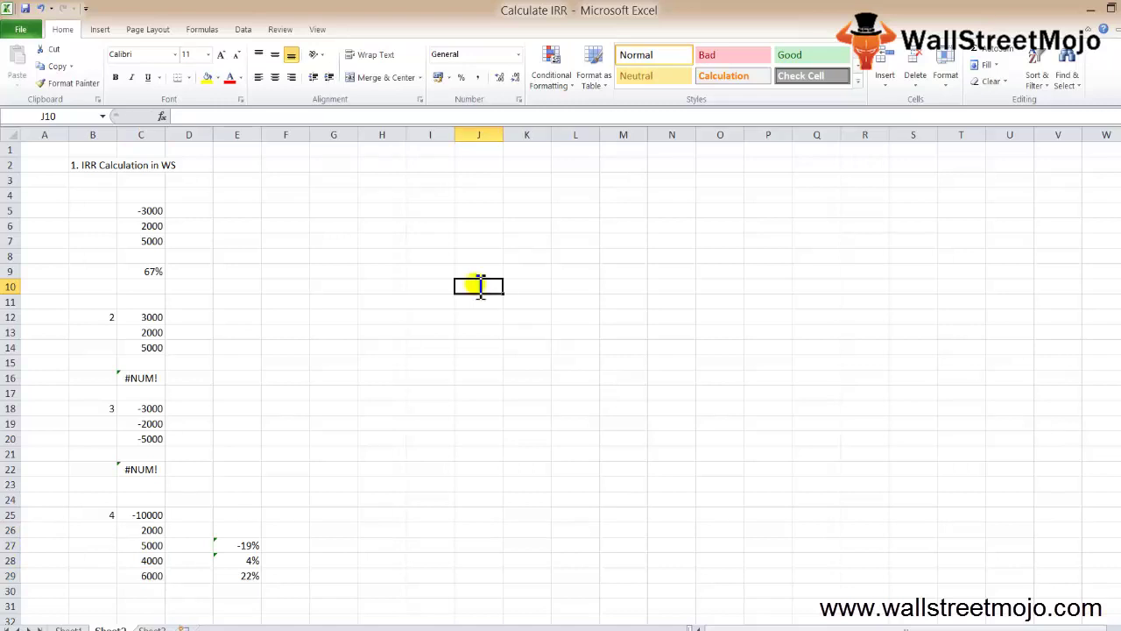
pyautogui.write('1')
pyautogui.press('Return')
pyautogui.press('Up')
pyautogui.press('Right')
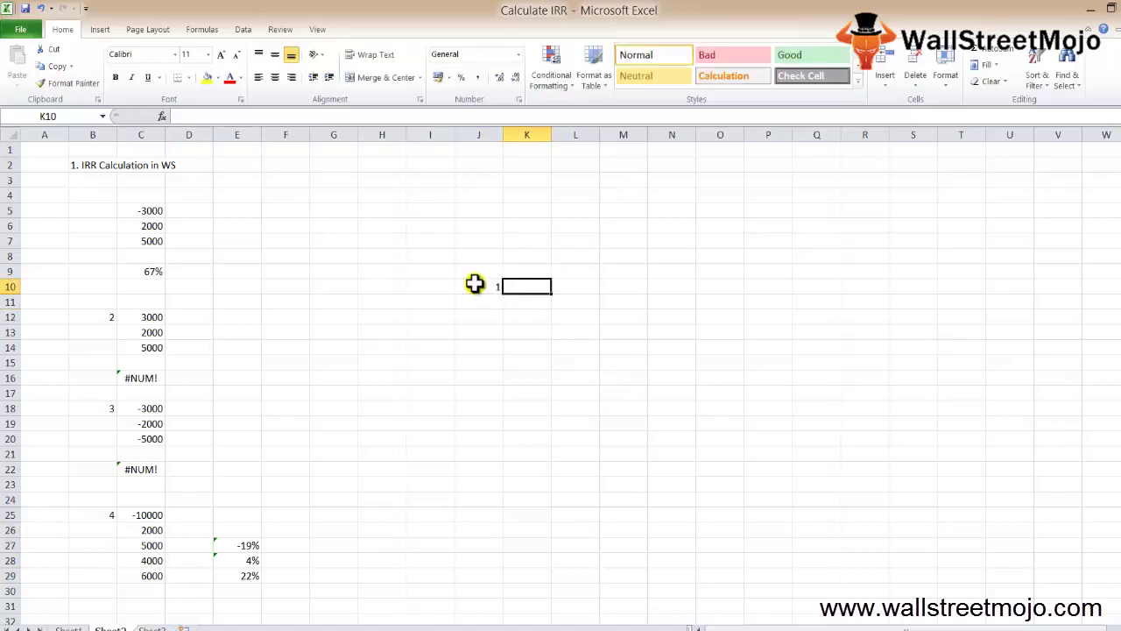
pyautogui.write('mIN')
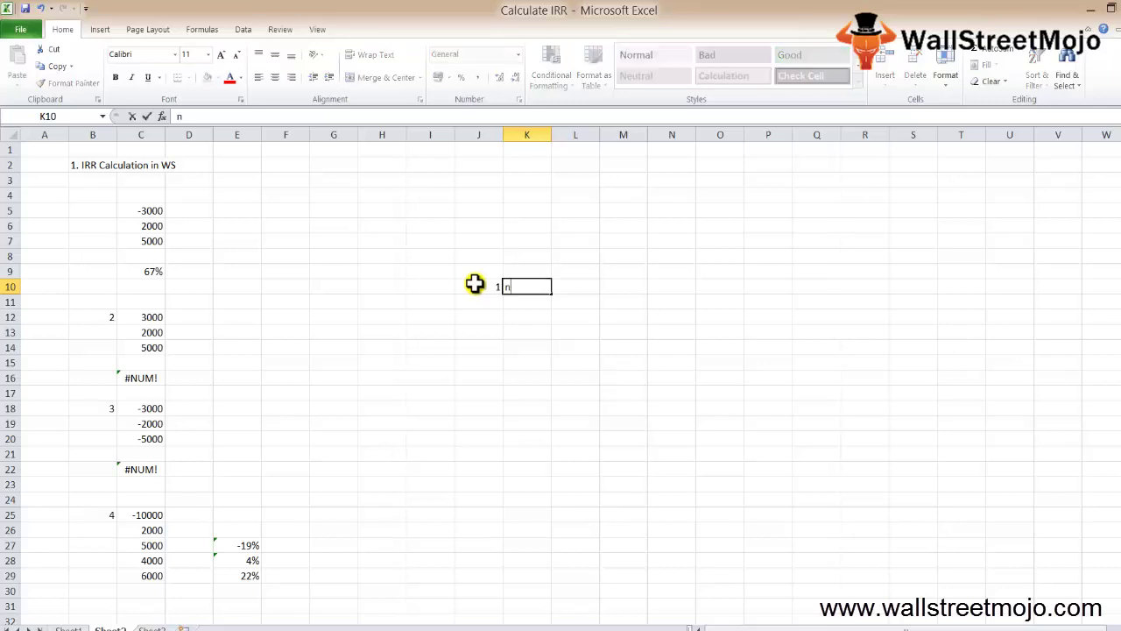
pyautogui.write(' + and -')
pyautogui.press('Return')
# - Continue the note numbers with 2, 3 and 4 in J11:J13
pyautogui.write('2')
pyautogui.press('Return')
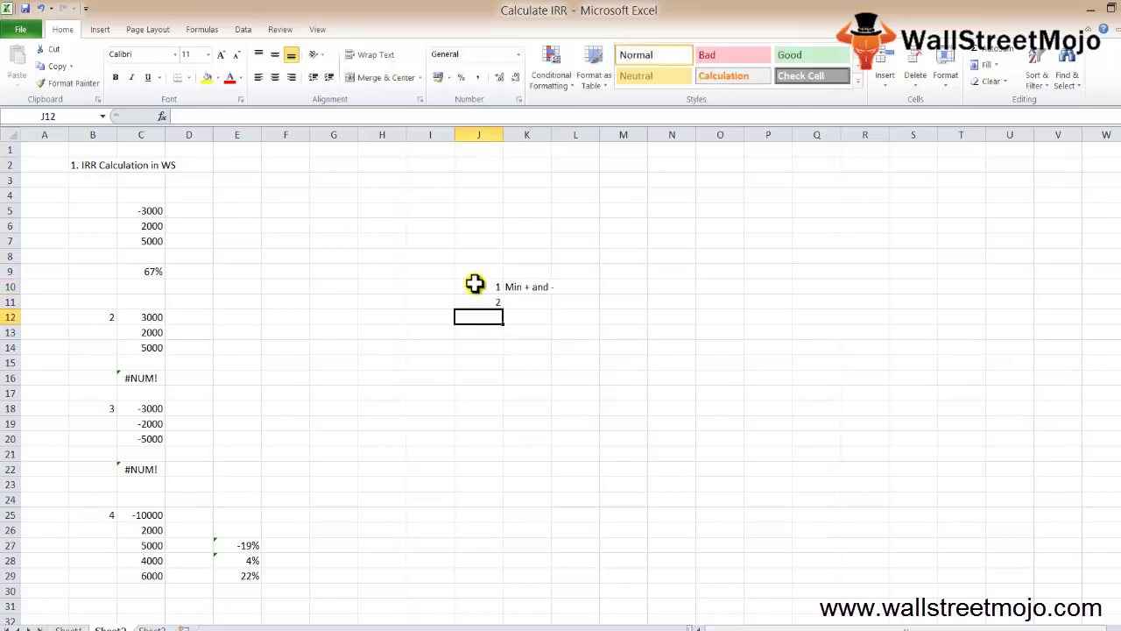
pyautogui.press('Up')
pyautogui.press('Right')
pyautogui.press('Left')
pyautogui.press('Down')
pyautogui.write('3')
pyautogui.press('Return')
pyautogui.write('4')
pyautogui.press('Return')
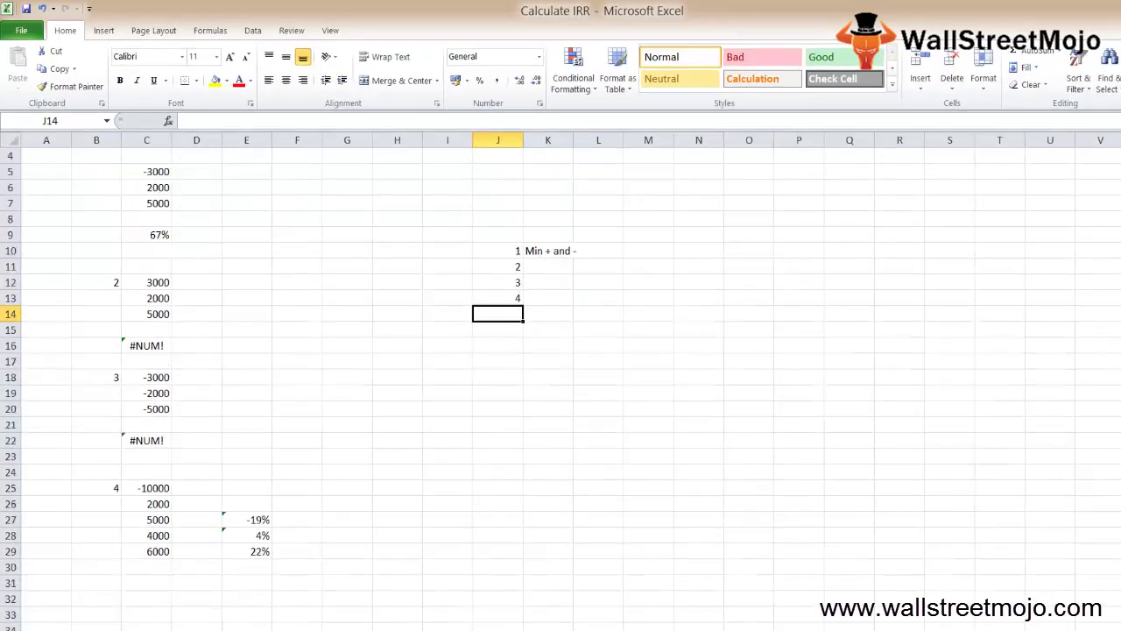
# - Enter 0.00001% beside note 4 in K13, displayed as 0.00%
pyautogui.click(547, 298)
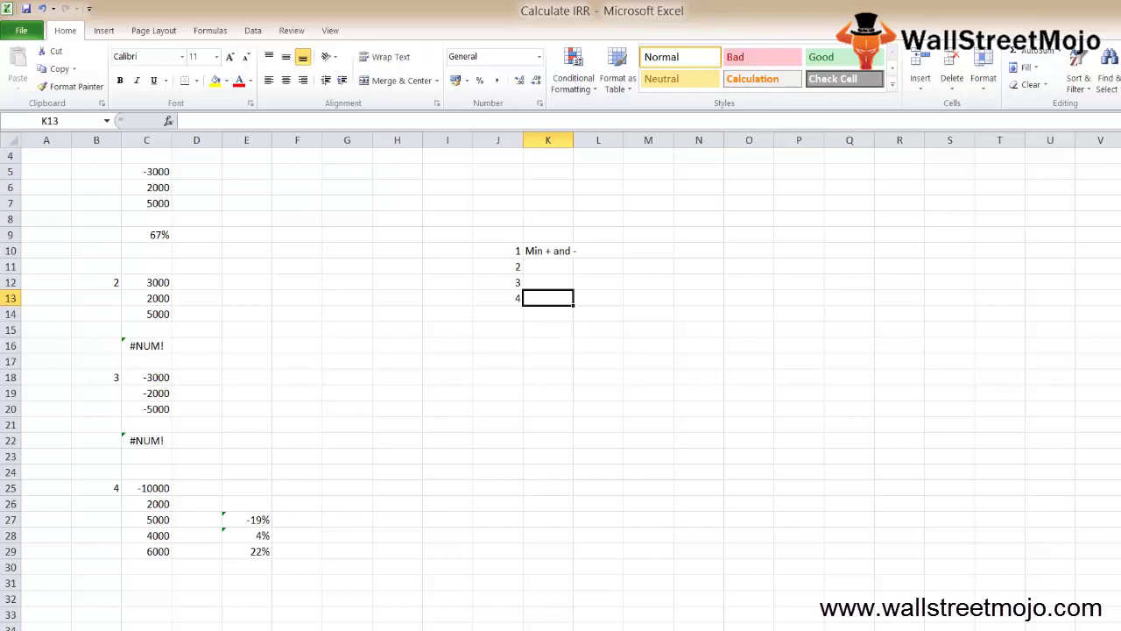
pyautogui.write('0.')
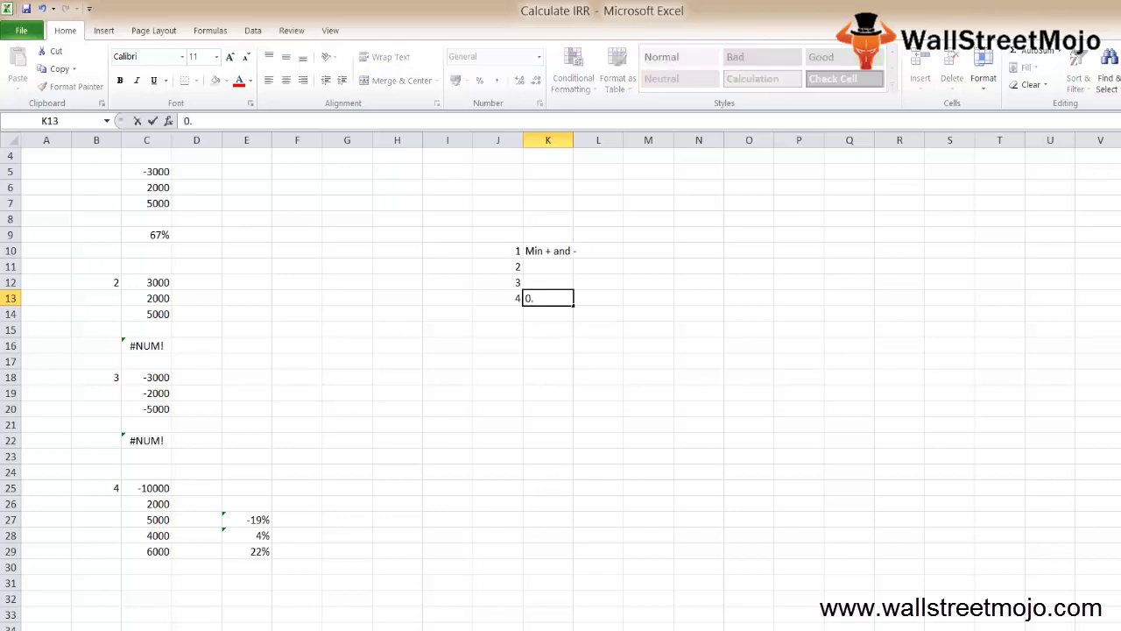
pyautogui.write('00001%')
pyautogui.press('Return')
pyautogui.click(547, 298)
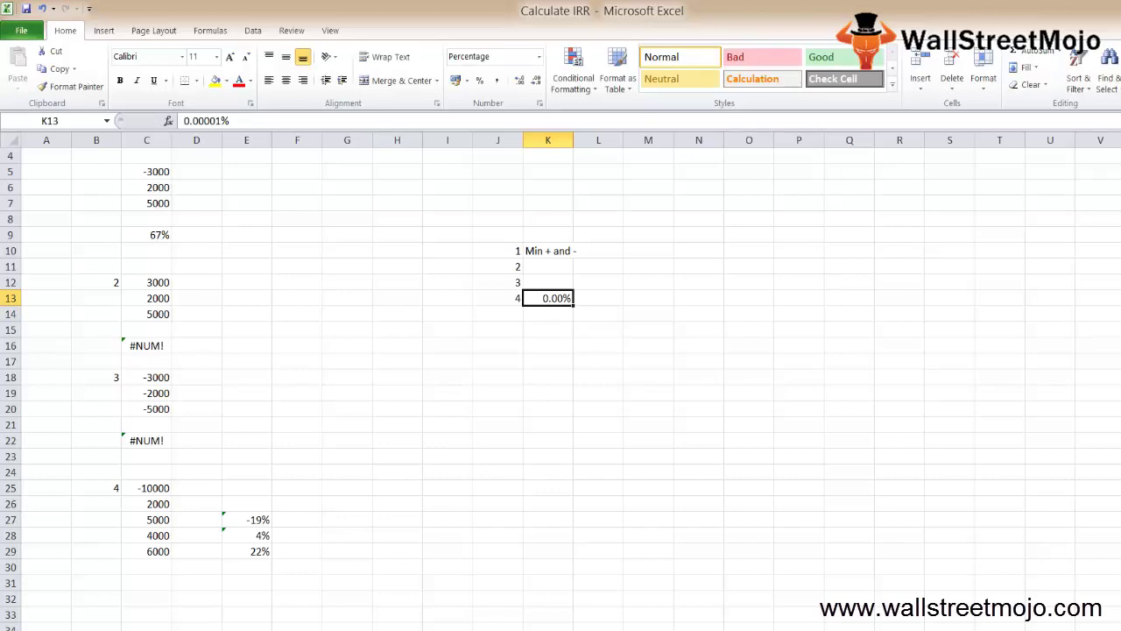
pyautogui.click(547, 314)
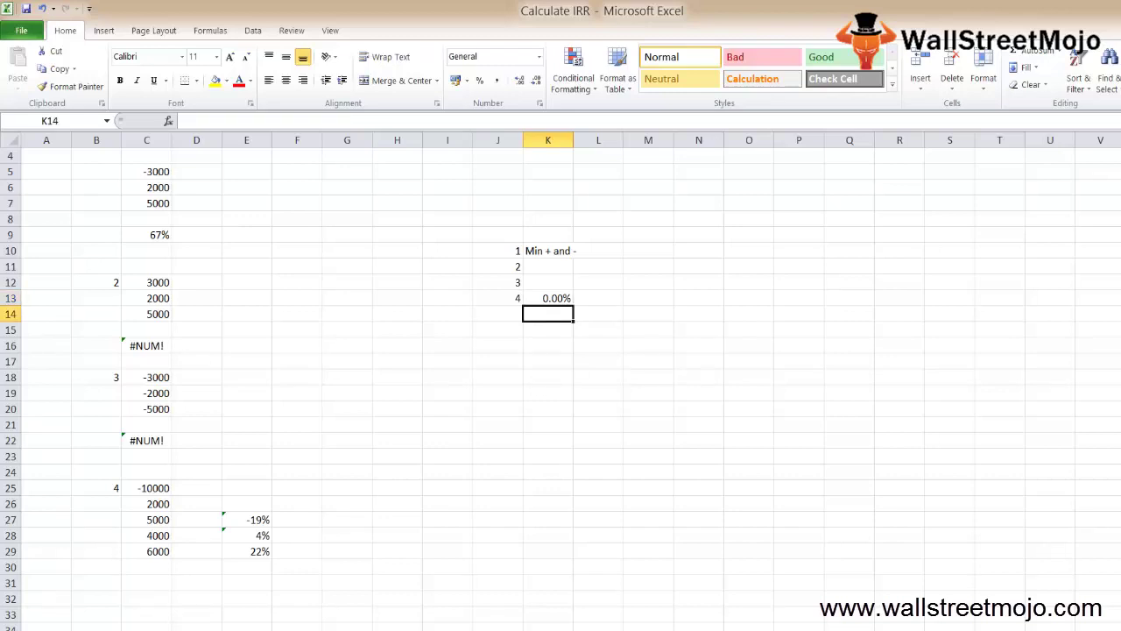
# - Add note numbers 5 and 6 in J14 and J15
pyautogui.click(497, 313)
pyautogui.write('5')
pyautogui.press('Return')
pyautogui.click(547, 330)
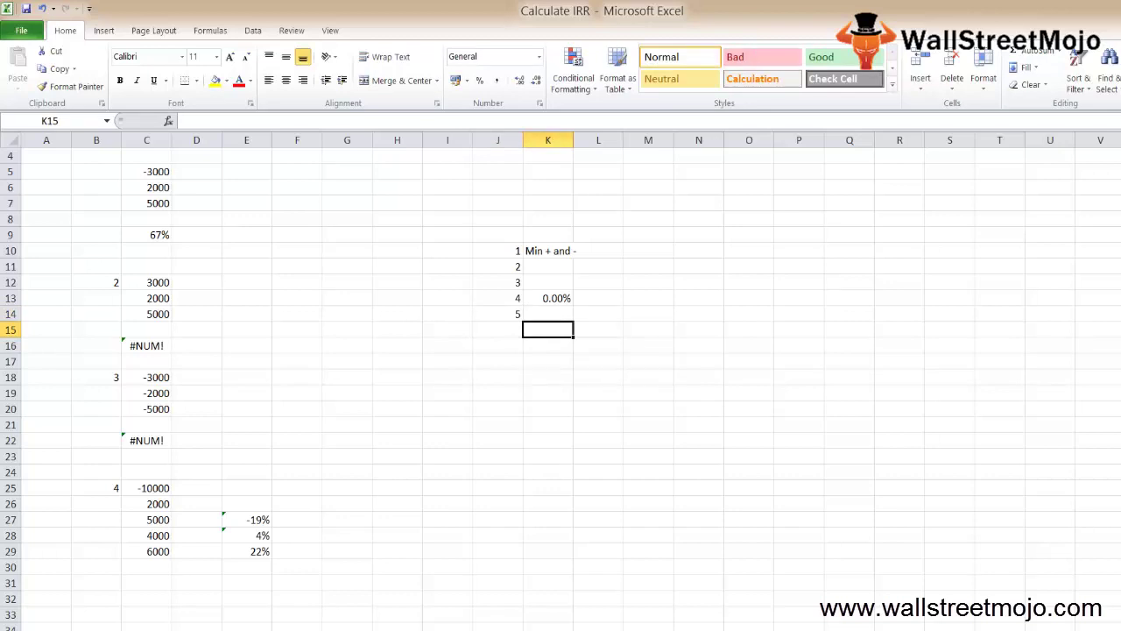
pyautogui.click(498, 329)
pyautogui.write('6')
pyautogui.press('Return')
# - Write "0.1 ro 10%" beside note 6 and add number 7 in J16
pyautogui.click(548, 329)
pyautogui.write('0.1 ro')
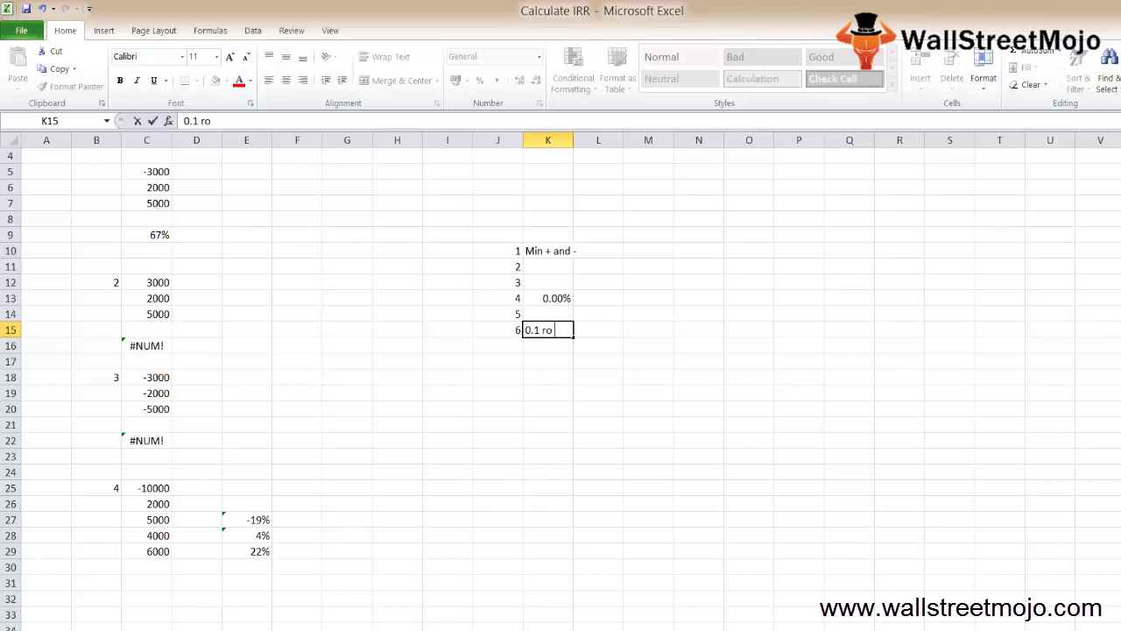
pyautogui.write(' 10%')
pyautogui.press('Return')
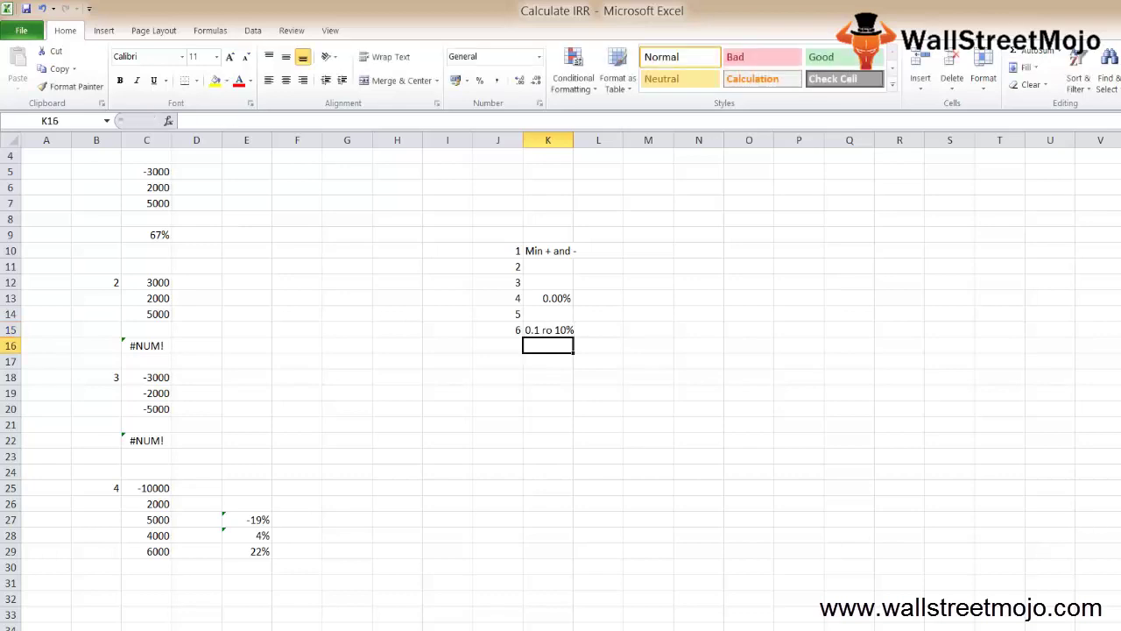
pyautogui.click(497, 345)
pyautogui.write('7')
pyautogui.click(547, 346)
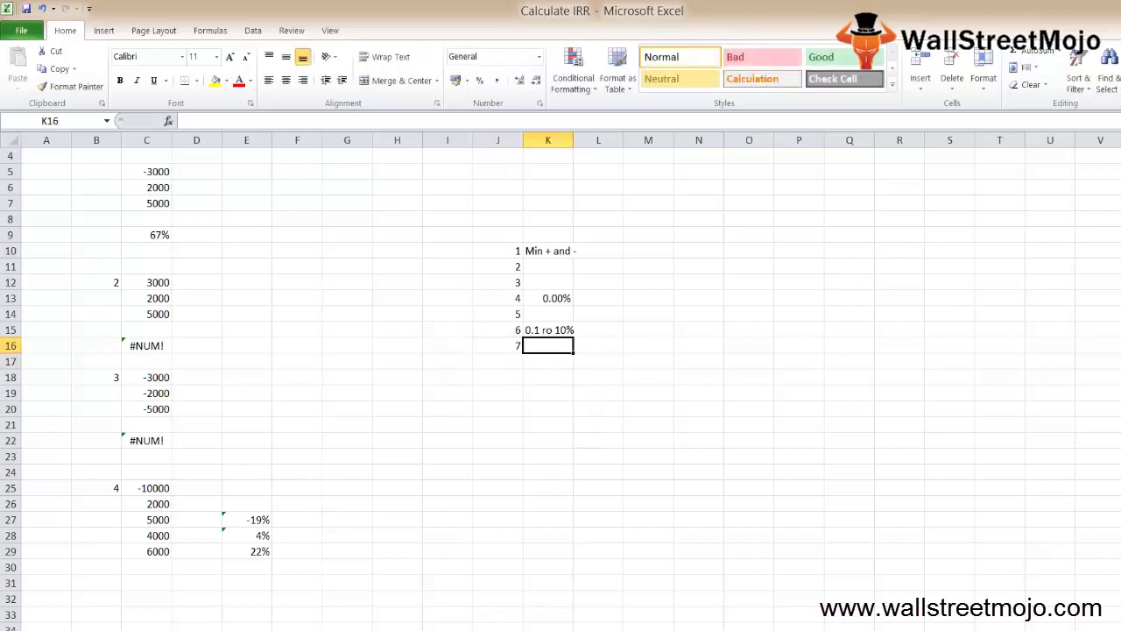